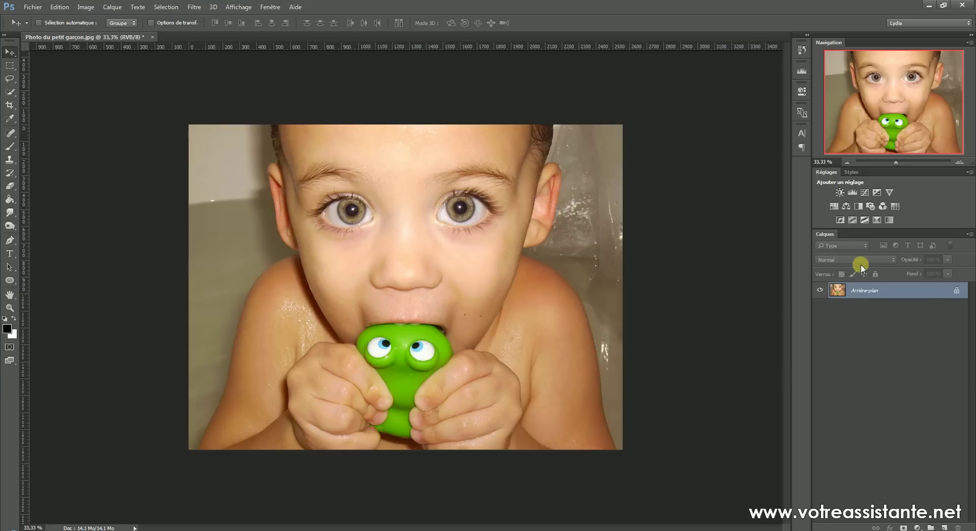
Convert the Arrière-plan background into Calque 0 and duplicate it as Calque 0 copie
double_click(930, 288)
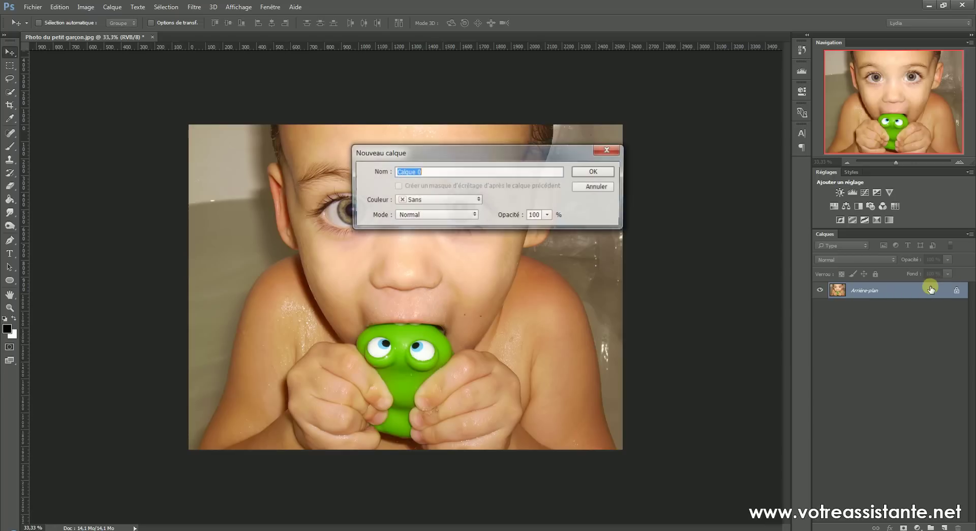
left_click(601, 173)
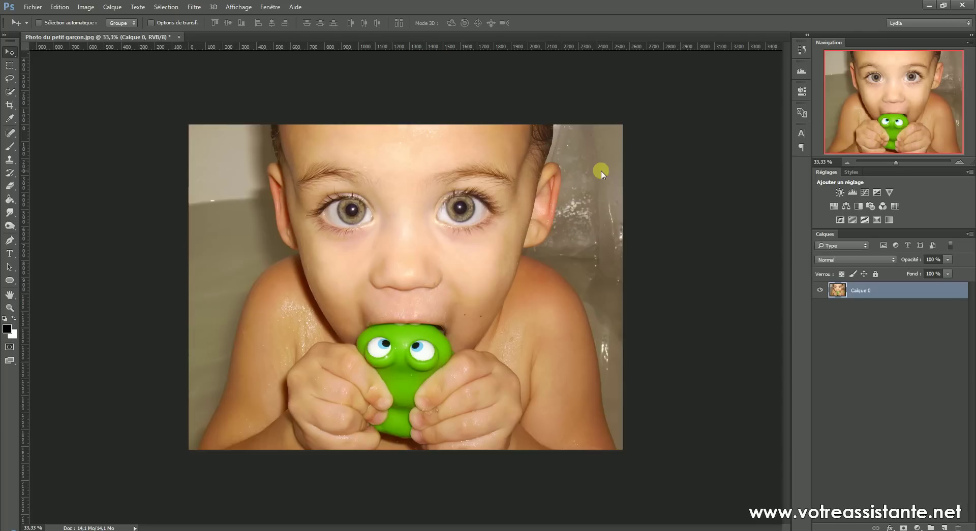
right_click(905, 288)
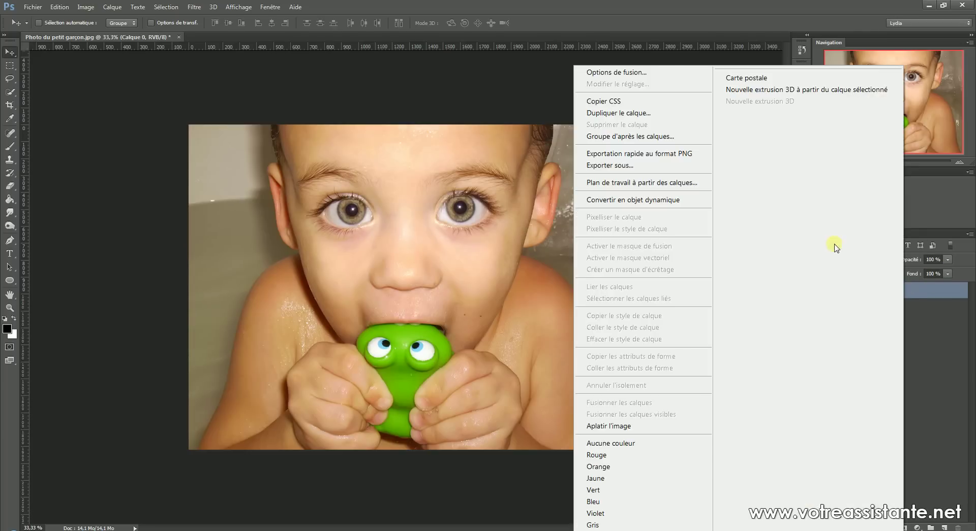
left_click(642, 113)
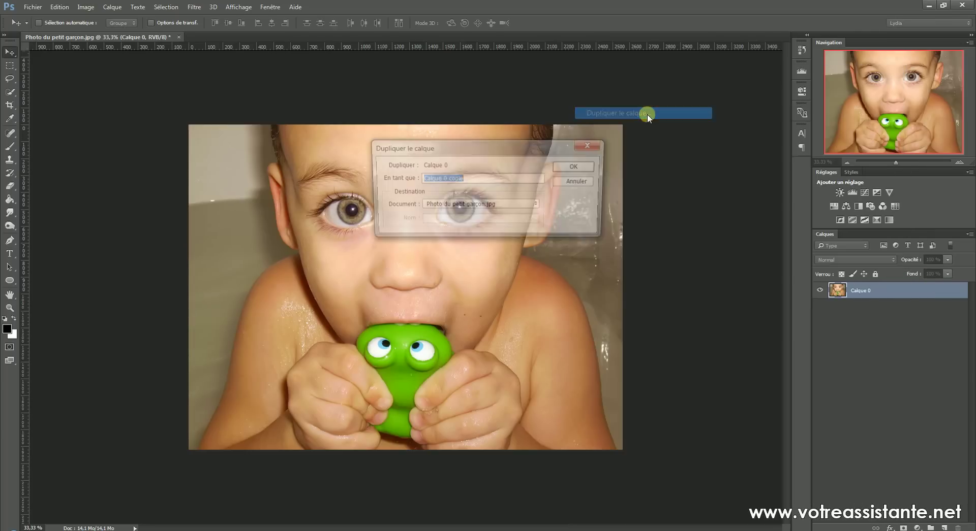
left_click(581, 168)
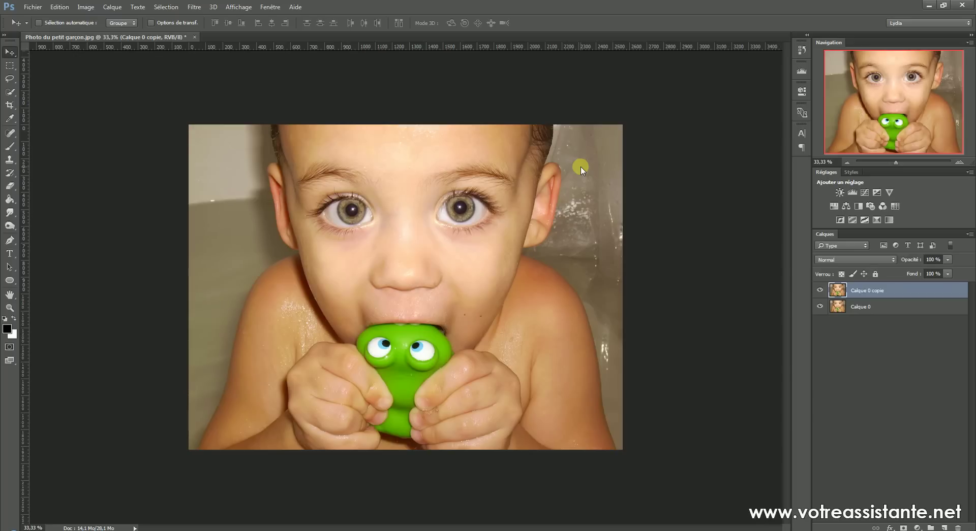
left_click(45, 526)
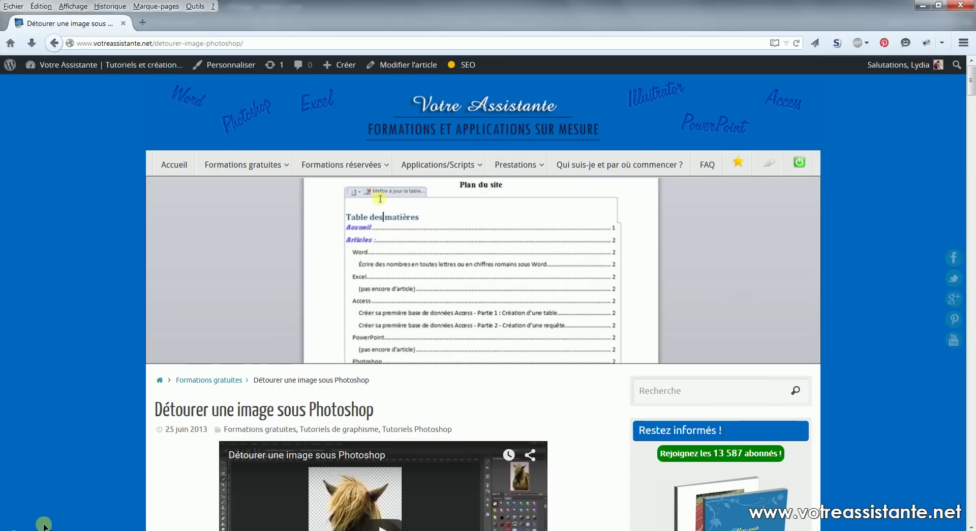
scroll(142, 470, "down", 4)
scroll(143, 470, "down", 1)
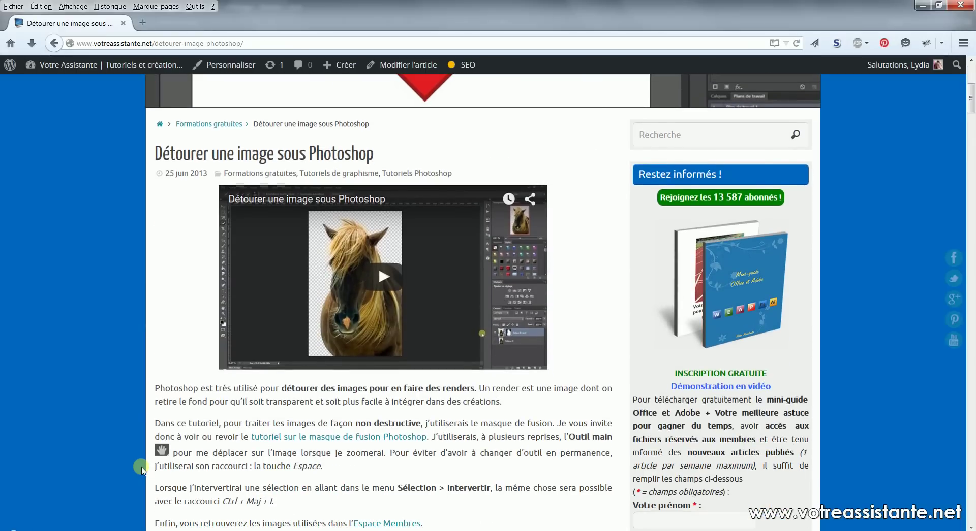
scroll(142, 470, "down", 3)
scroll(143, 470, "down", 1)
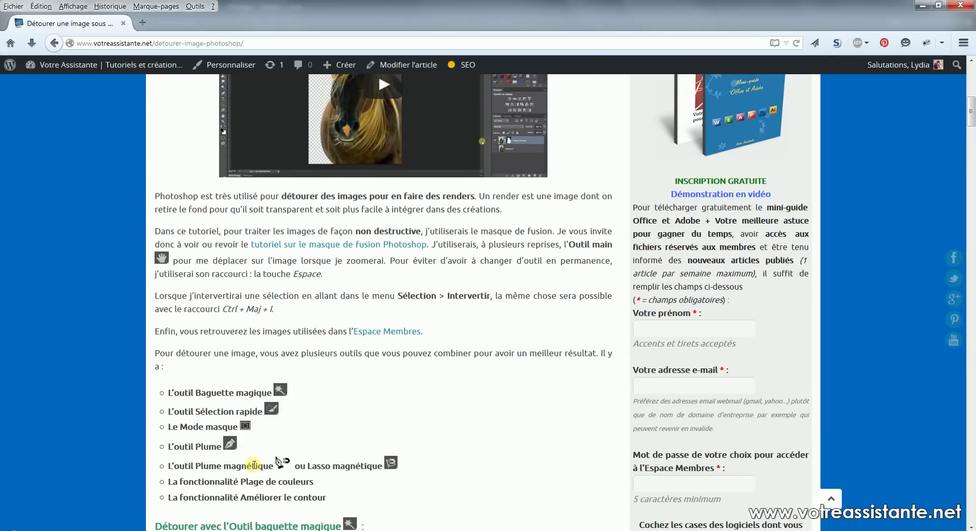
left_click(185, 526)
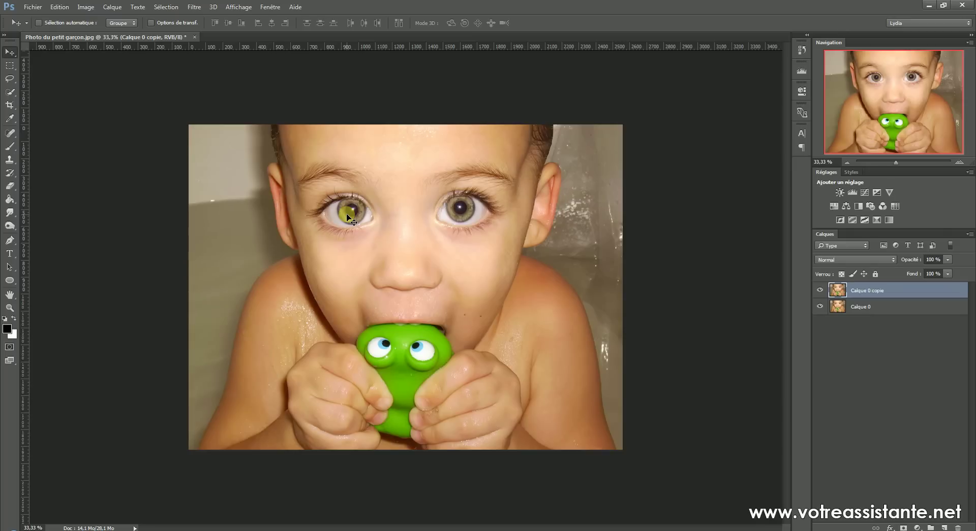
Pick the Magnetic Lasso and zoom to 300% on the left eye
left_click(10, 93)
left_click(10, 78)
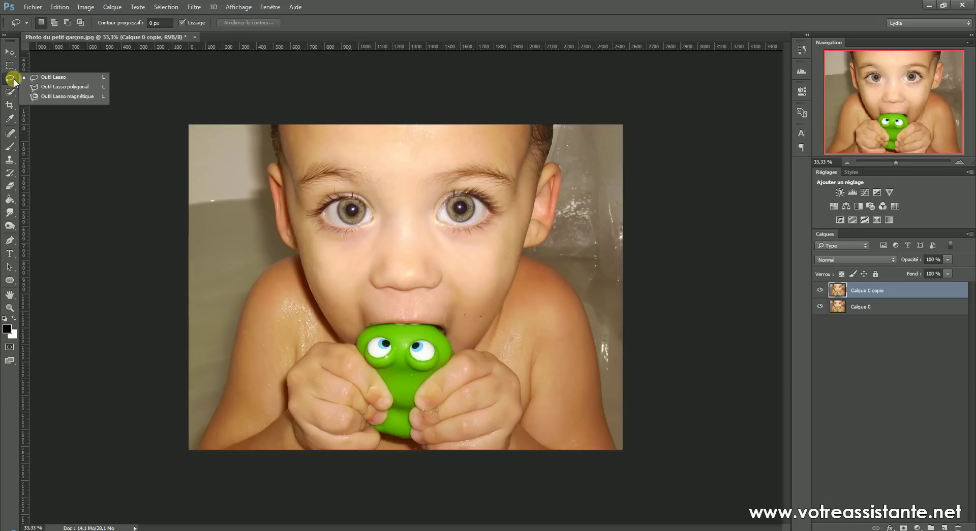
left_click(56, 96)
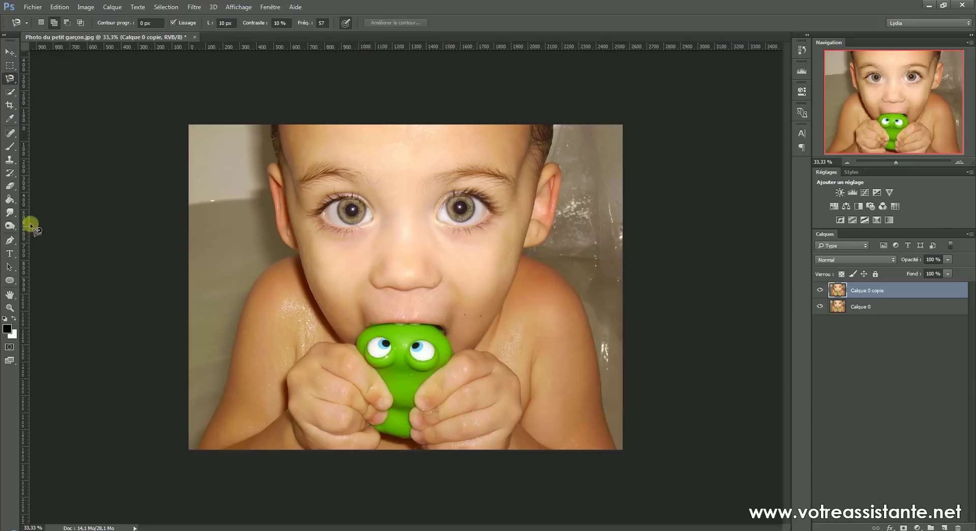
left_click(9, 308)
left_click_drag(355, 206, 376, 190)
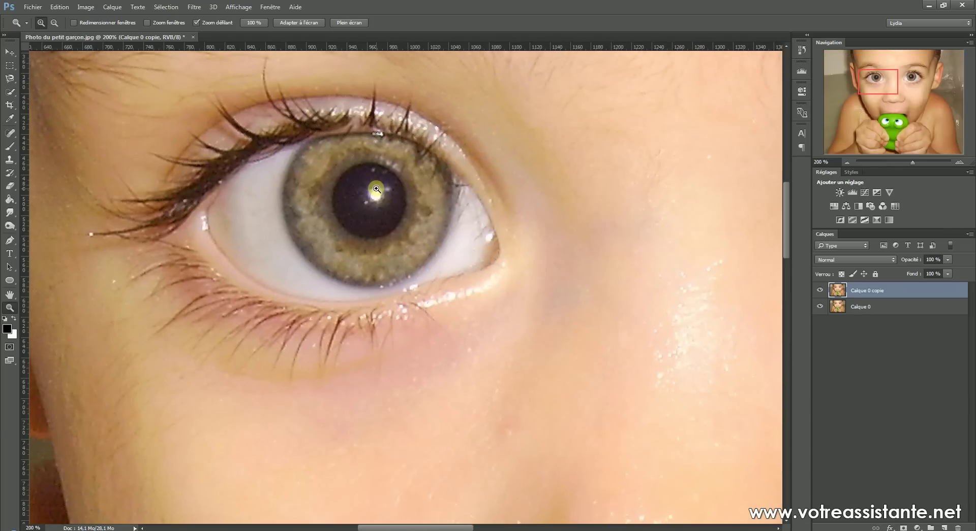
left_click(376, 189)
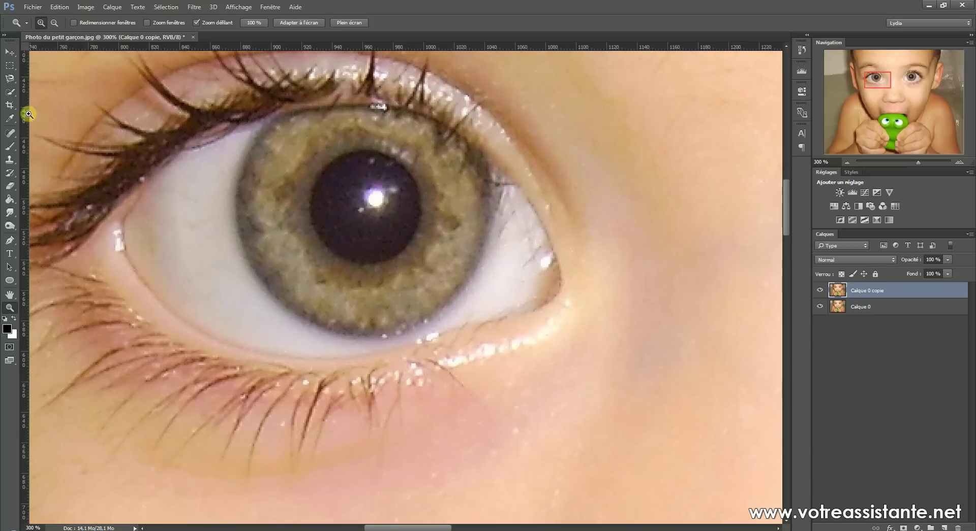
Trace around the left iris edge with the Magnetic Lasso to close the selection
left_click(9, 78)
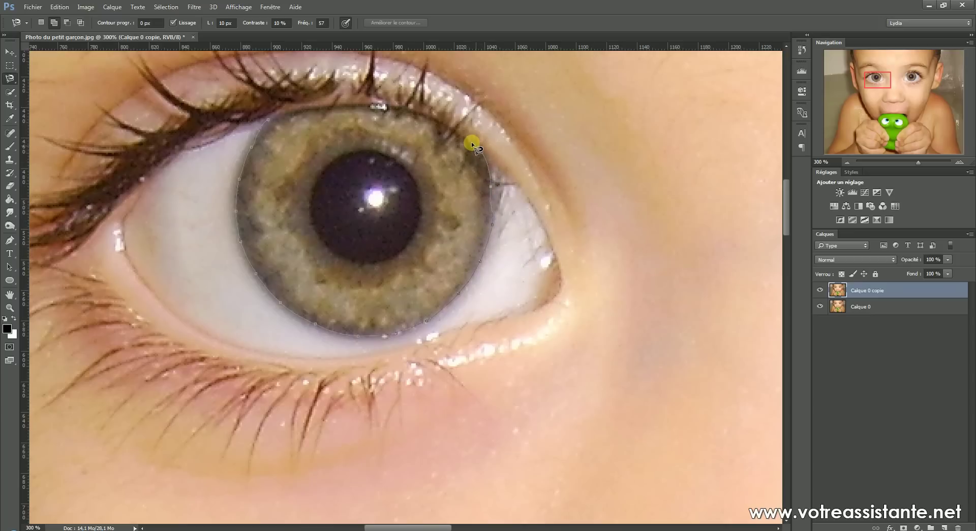
mouse_move(441, 126)
left_mouse_down()
mouse_move(394, 100)
mouse_move(327, 107)
left_mouse_up()
left_click(267, 120)
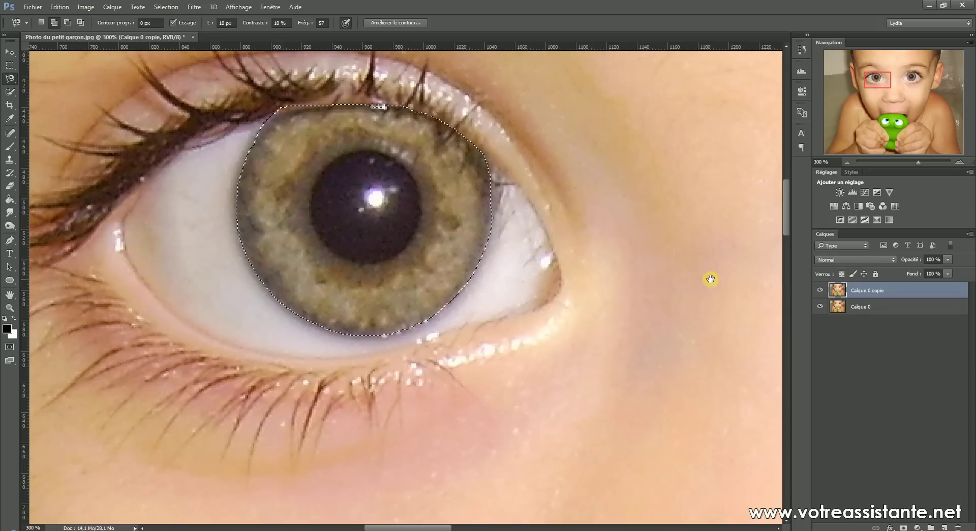
left_click_drag(710, 279, 391, 303)
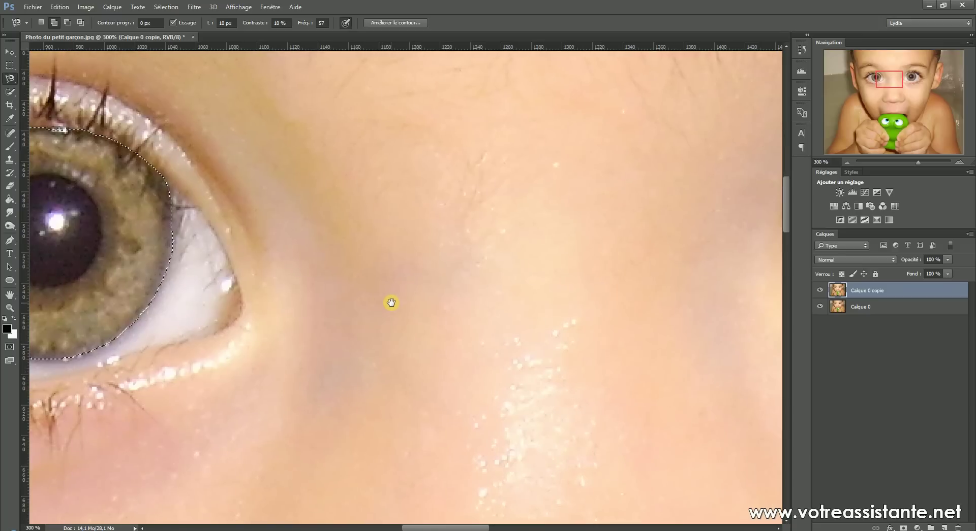
Pan to the right eye and trace its iris into the selection in add mode
left_click_drag(677, 299, 350, 305)
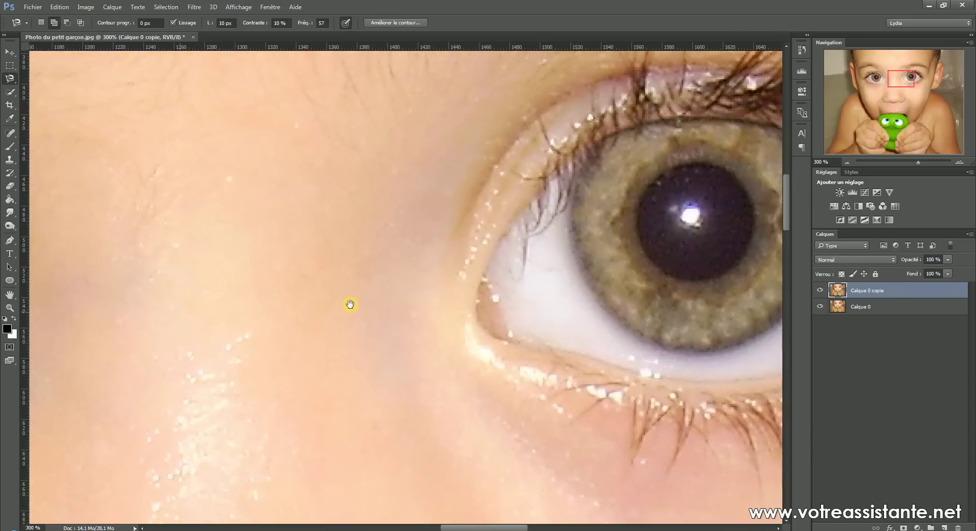
left_click_drag(628, 289, 465, 289)
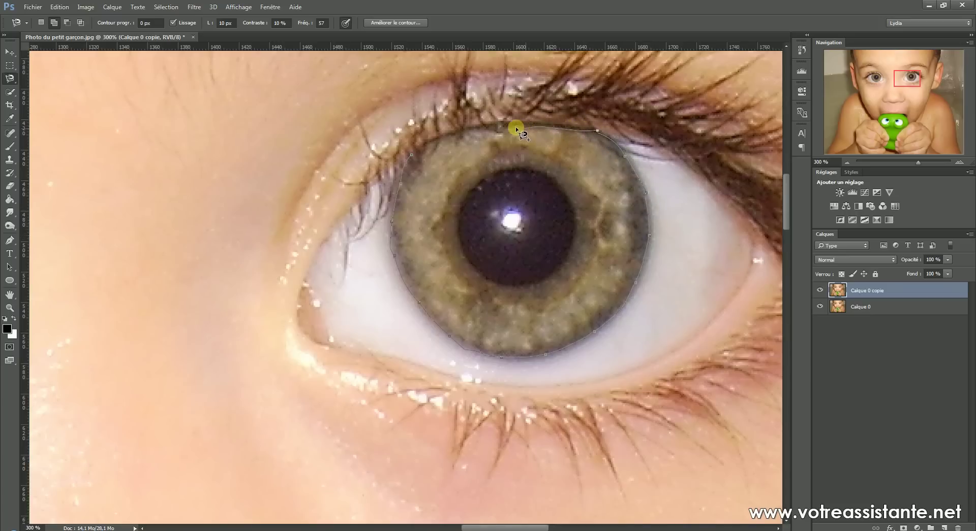
left_click(411, 153)
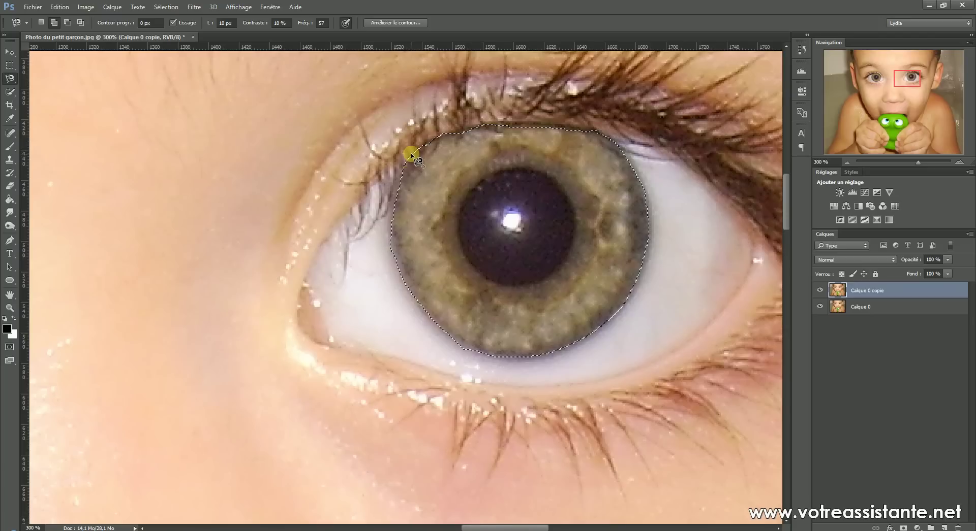
left_click(9, 92)
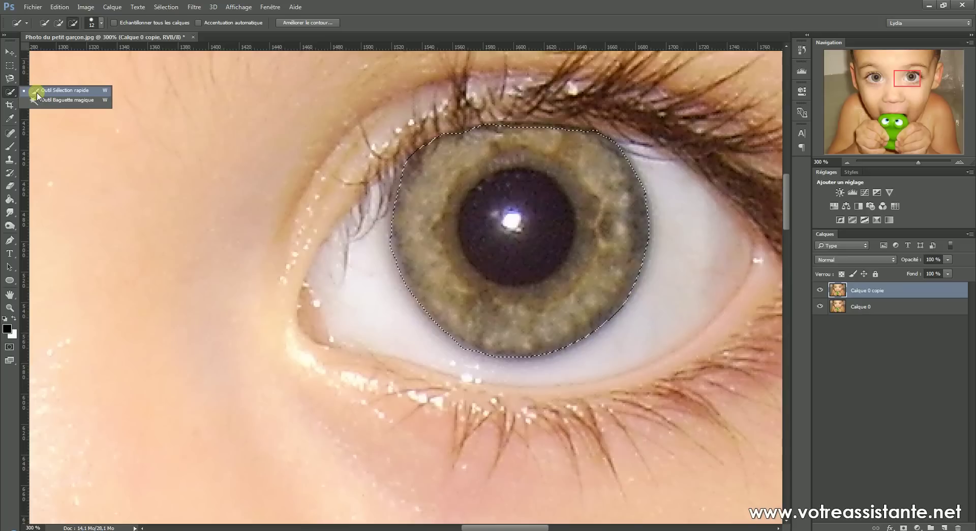
Subtract both pupils from the iris selection with the Quick Selection tool
left_click(37, 94)
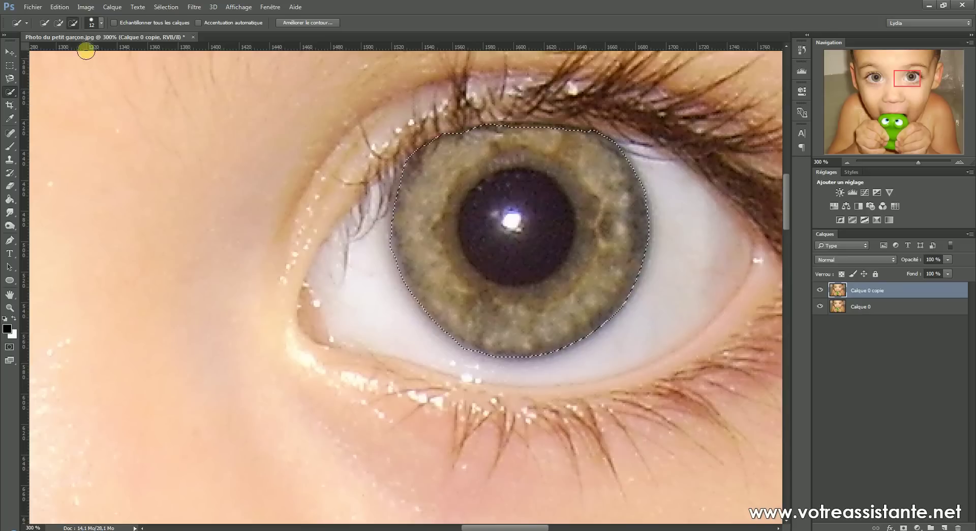
left_click(515, 214, "alt")
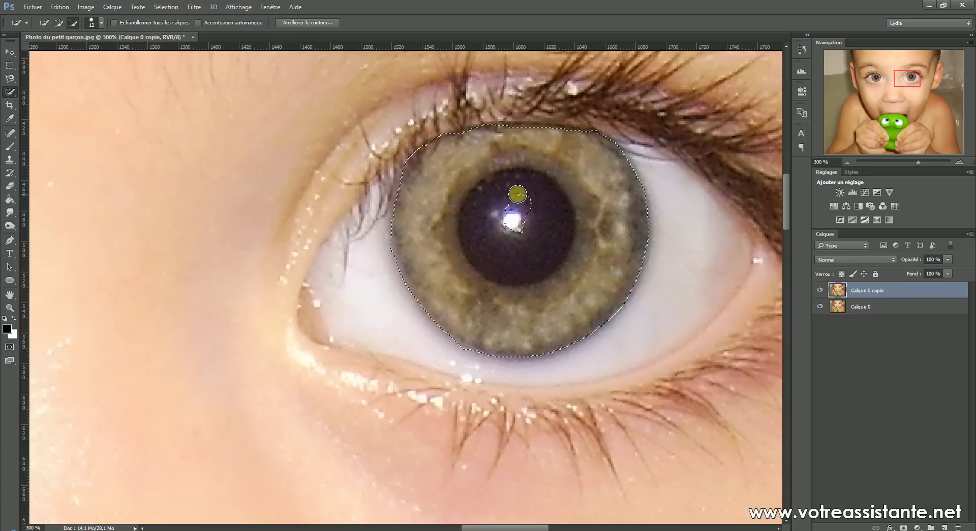
left_click(515, 192, "alt")
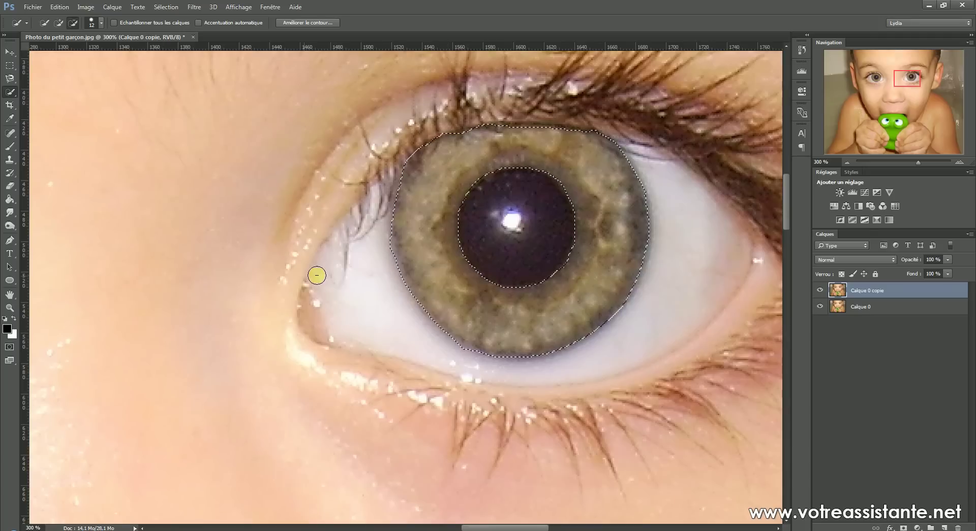
left_click_drag(272, 271, 303, 277)
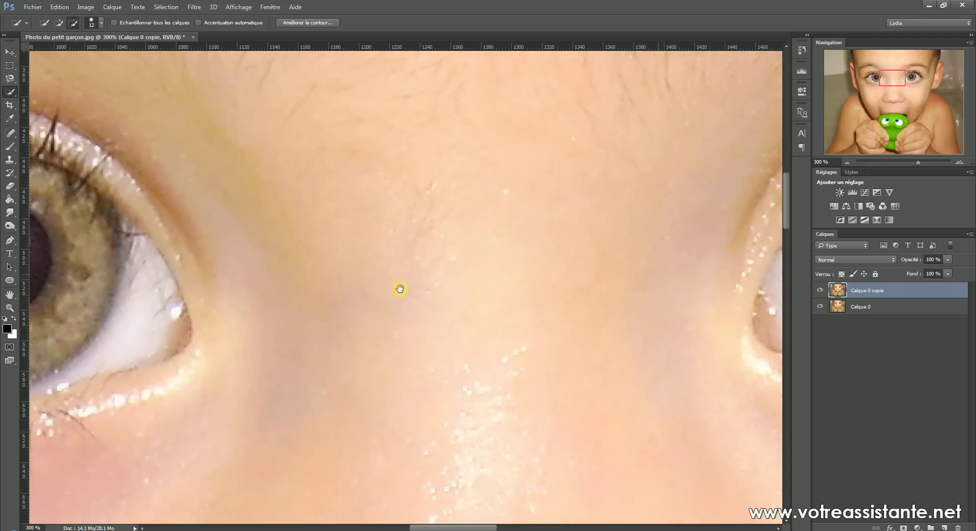
left_click_drag(220, 307, 514, 281)
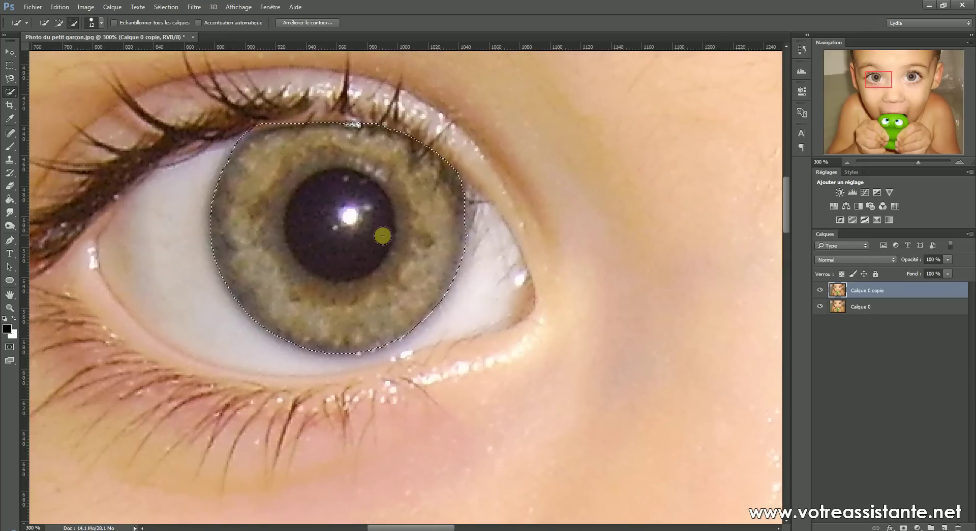
mouse_move(358, 214)
left_mouse_down()
mouse_move(328, 208)
mouse_move(331, 246)
left_mouse_up()
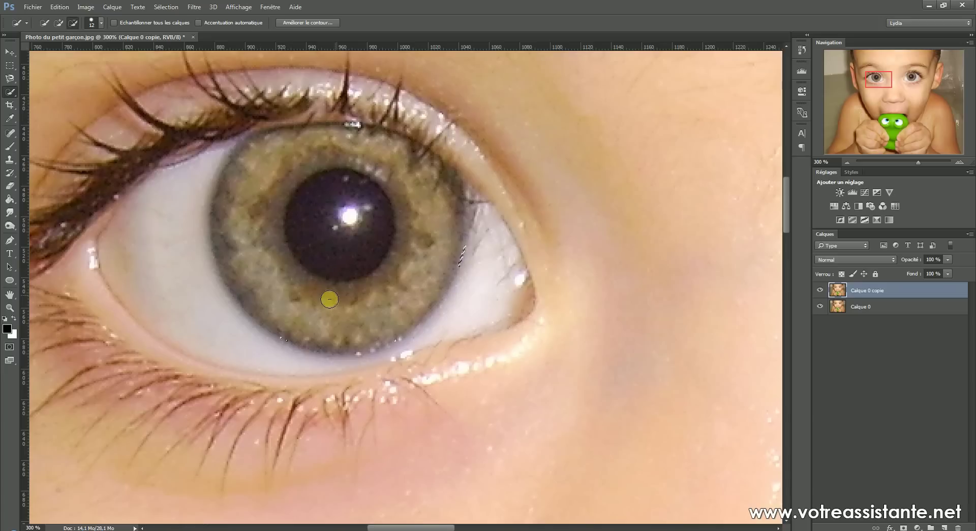
left_click(256, 116)
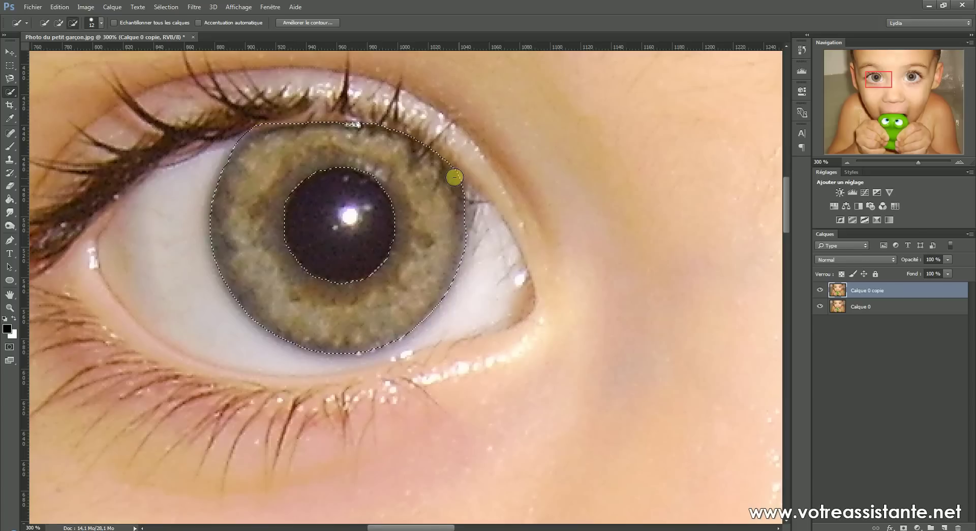
Zoom out to 100% and centre the view on both eyes
key("ctrl+d")
left_click(10, 307)
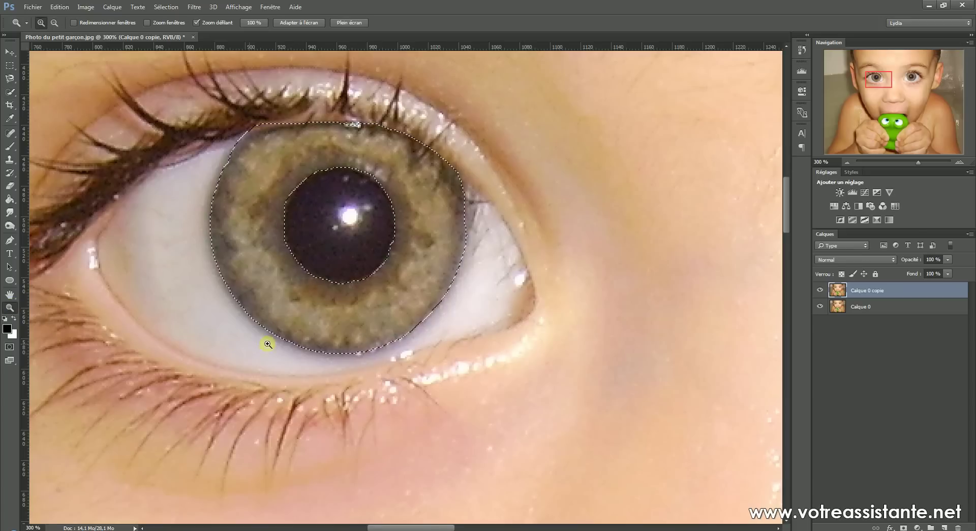
left_click(345, 333)
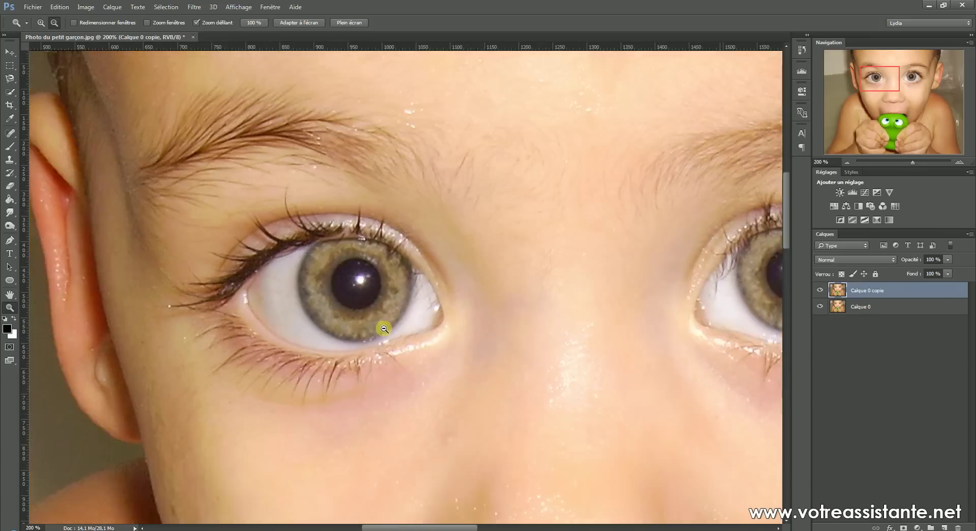
left_click(384, 329)
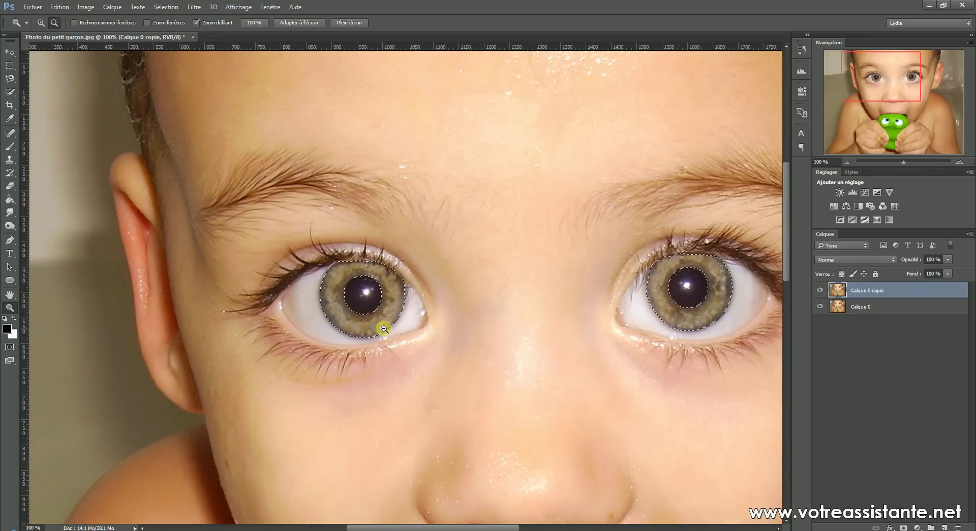
left_click_drag(668, 342, 575, 301)
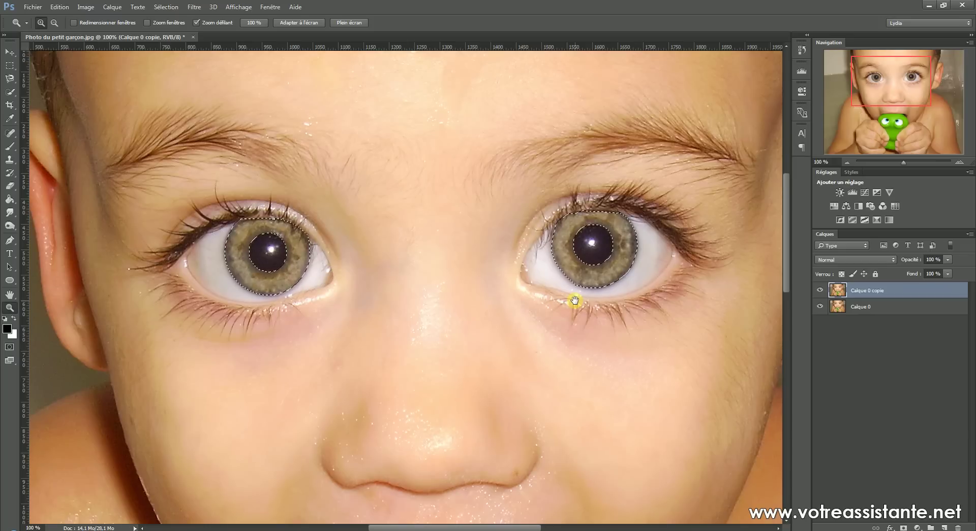
Preview iris saturation from grey to vivid orange in Teinte/Saturation, settling near +22
left_click(86, 7)
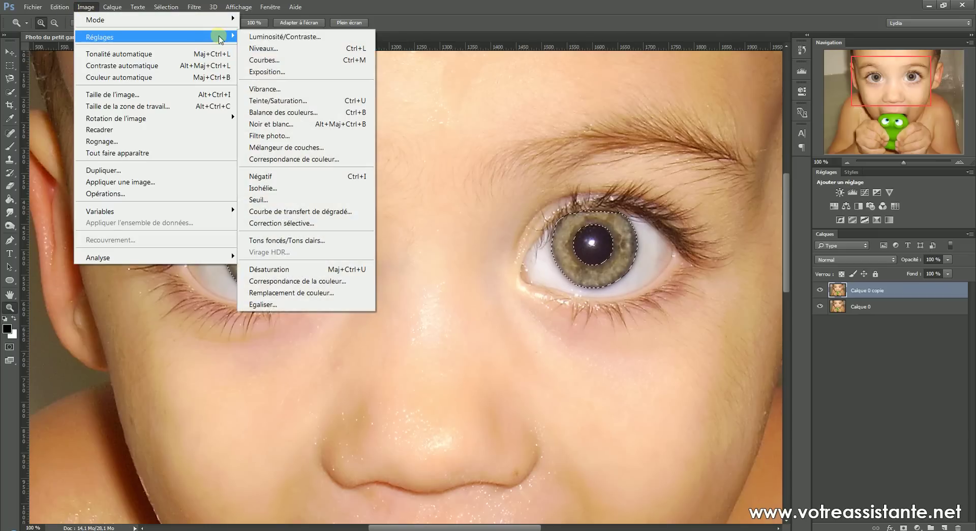
mouse_move(106, 37)
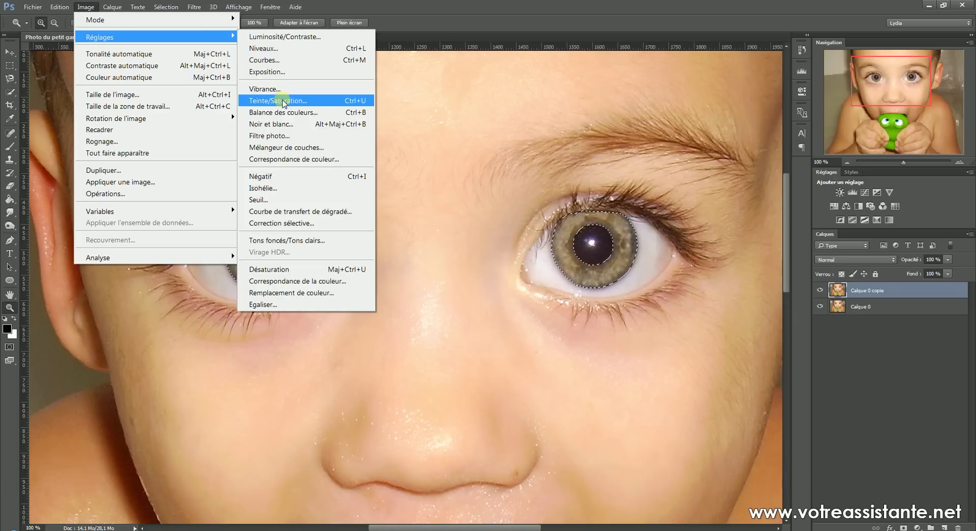
left_click(283, 102)
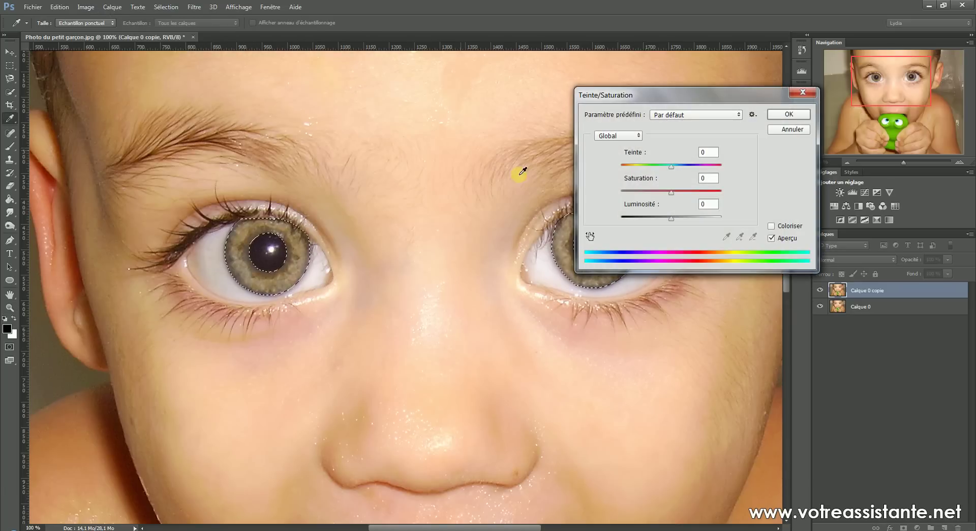
left_click_drag(642, 96, 383, 308)
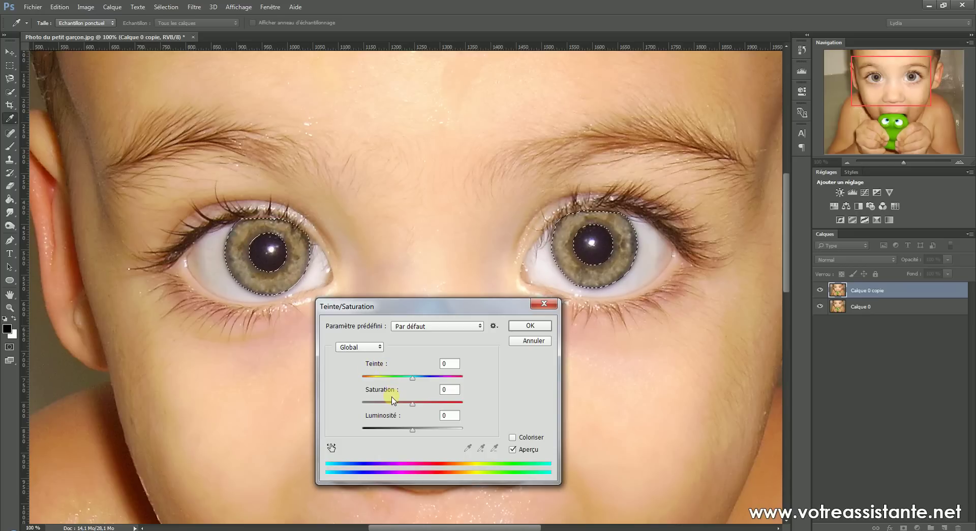
left_click_drag(412, 404, 362, 406)
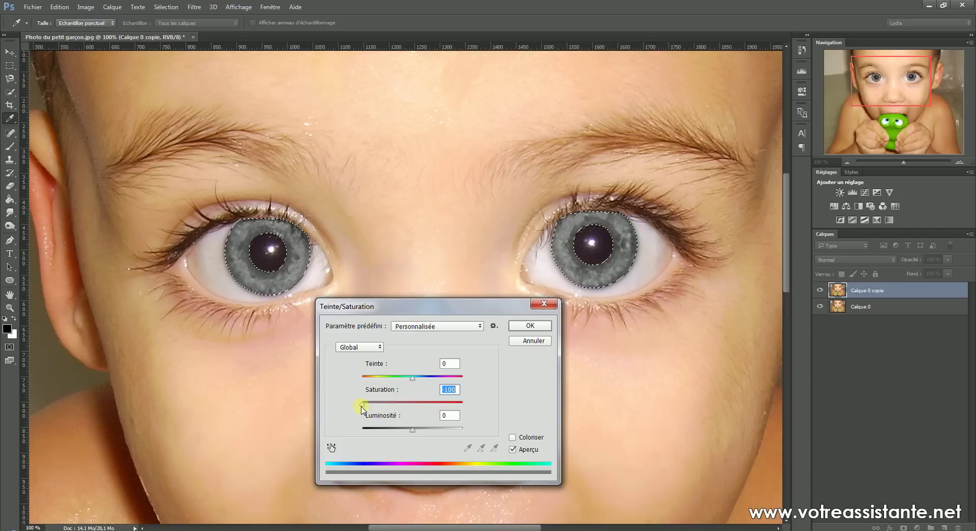
left_click_drag(363, 406, 468, 405)
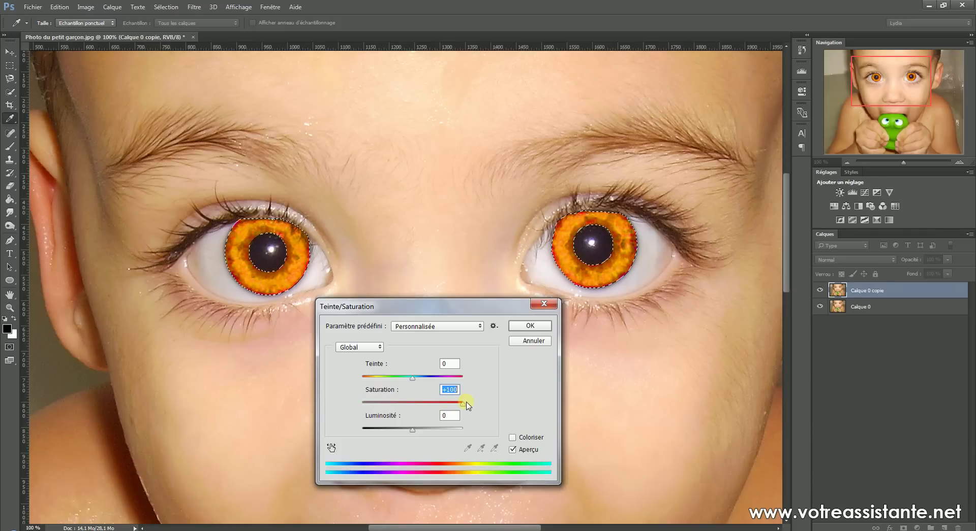
left_click_drag(467, 405, 425, 405)
key("Return")
key("z")
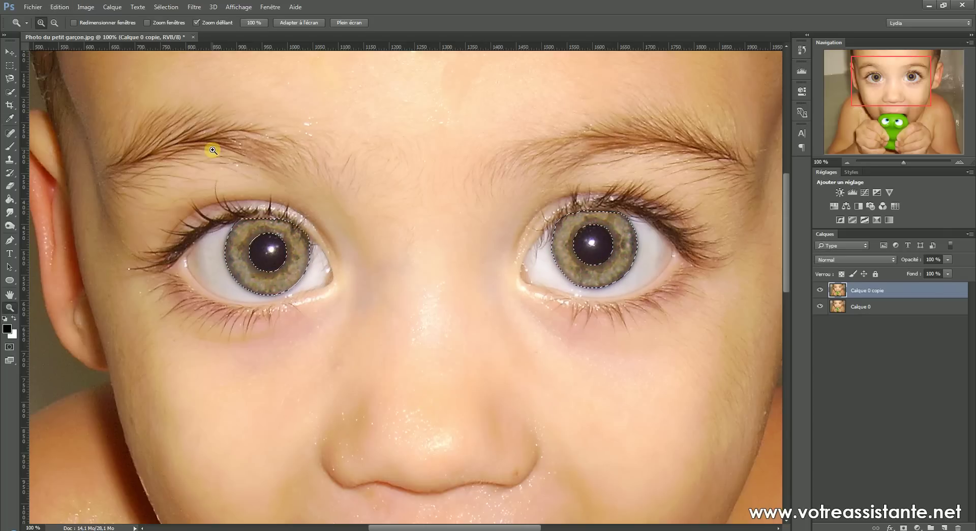
Adjust Luminosité and shift Teinte to +31 so the irises preview green
key("ctrl+u")
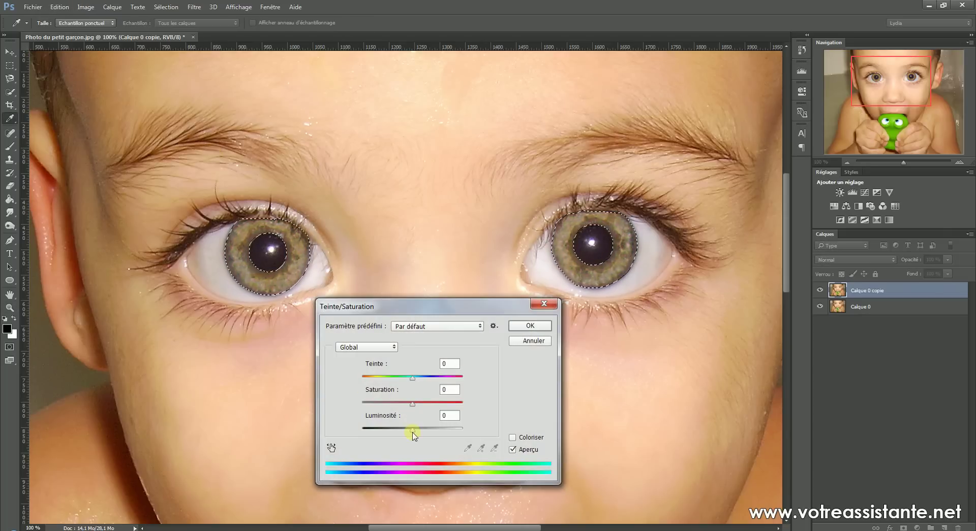
mouse_move(412, 431)
left_mouse_down()
mouse_move(460, 432)
mouse_move(417, 433)
left_mouse_up()
type("0")
left_click(411, 378)
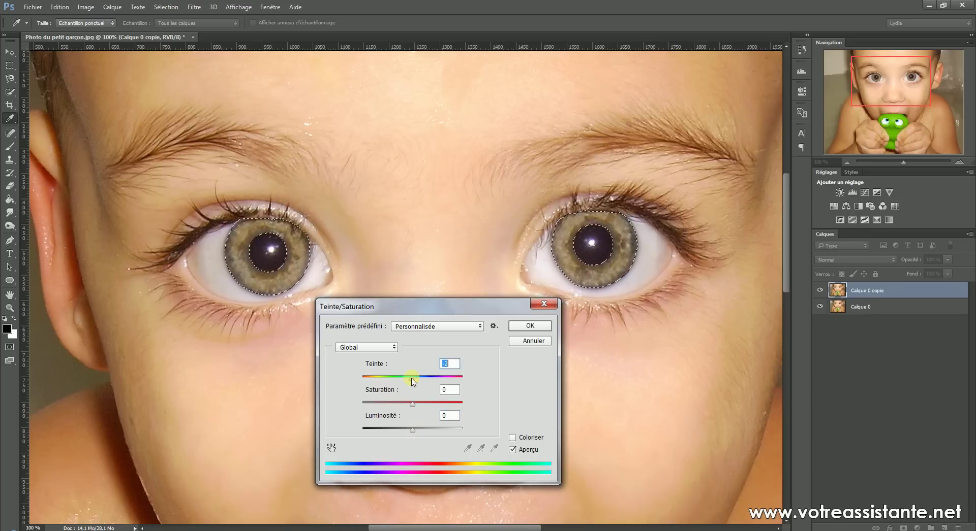
mouse_move(411, 379)
left_mouse_down()
mouse_move(365, 384)
mouse_move(457, 381)
mouse_move(428, 382)
left_mouse_up()
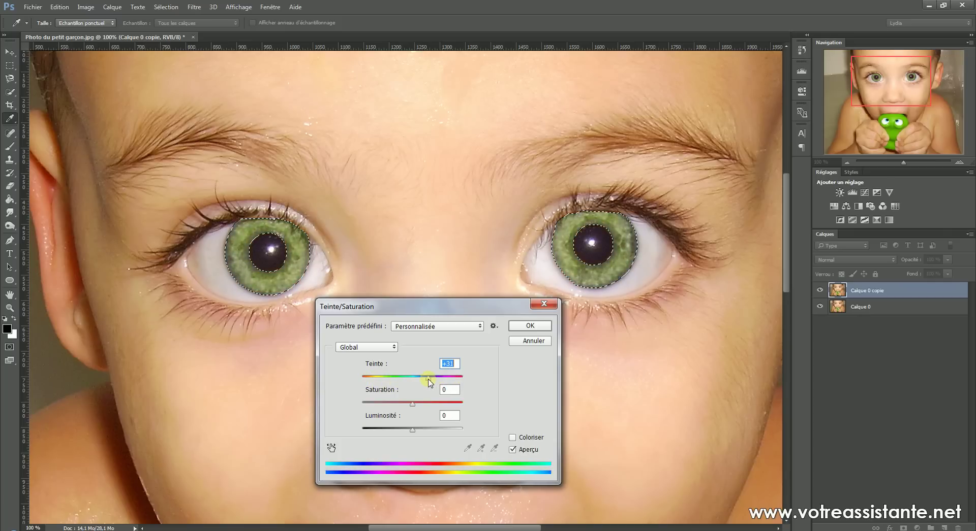
left_click(427, 328)
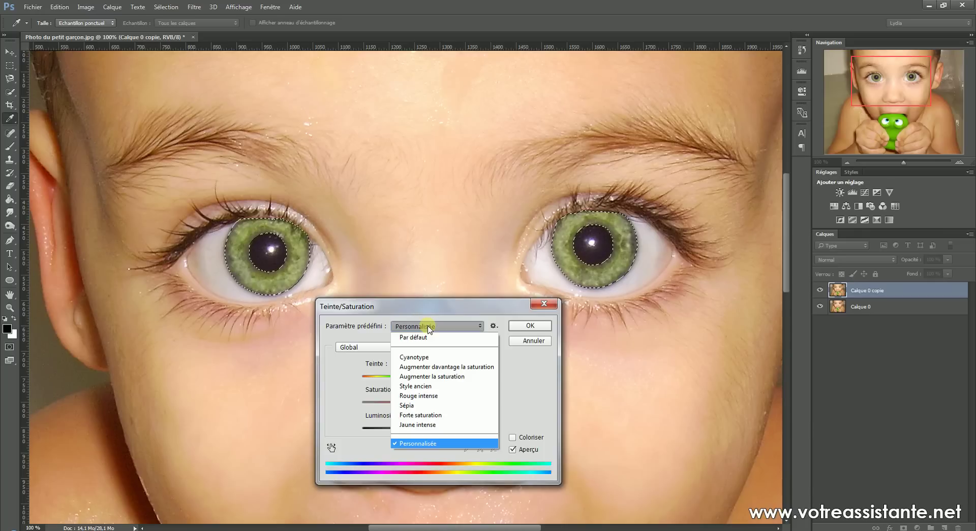
Compare Augmenter davantage la saturation, Rouge intense and Forte saturation presets, then apply Cyanotype
left_click(425, 358)
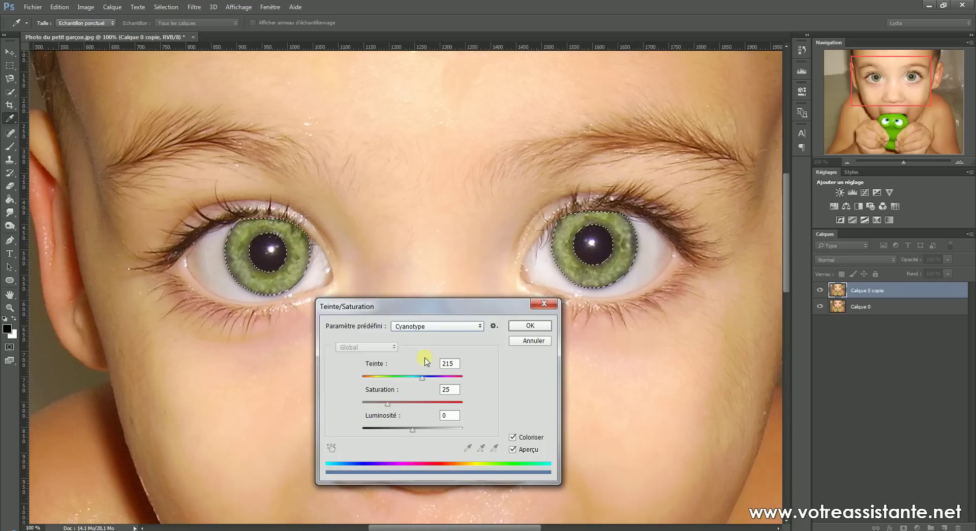
left_click(425, 328)
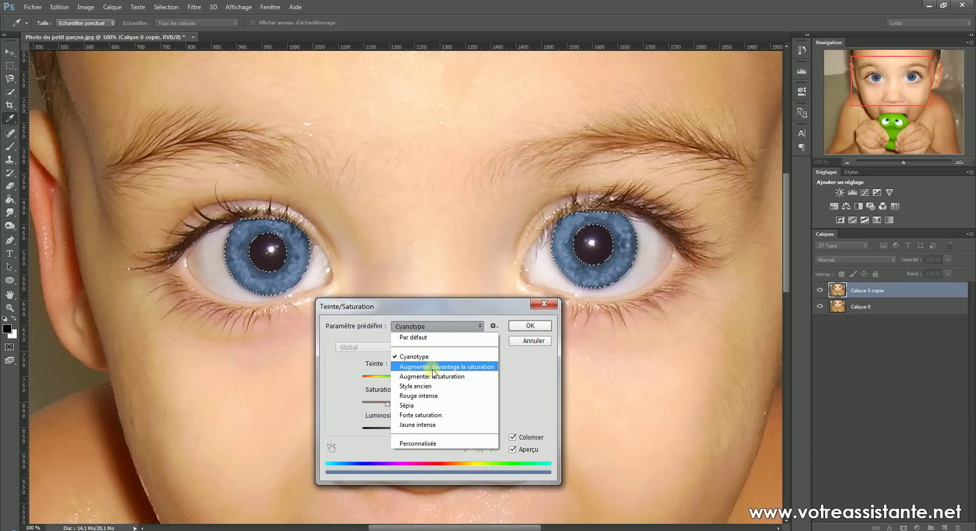
left_click(433, 368)
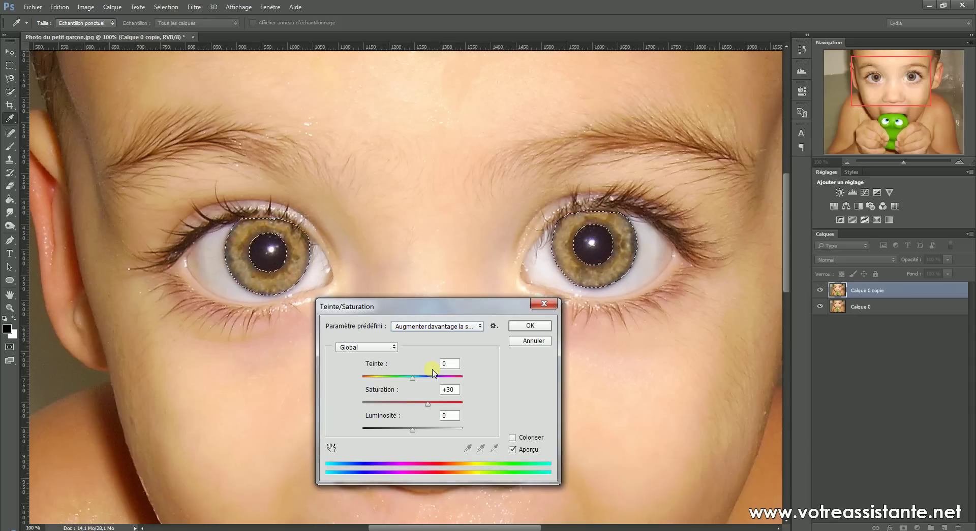
left_click(436, 326)
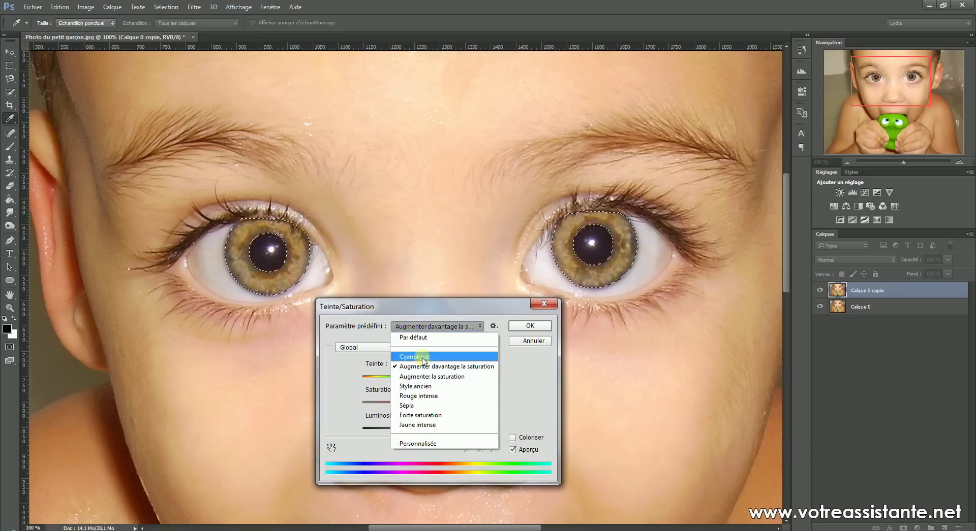
left_click(414, 396)
left_click(416, 328)
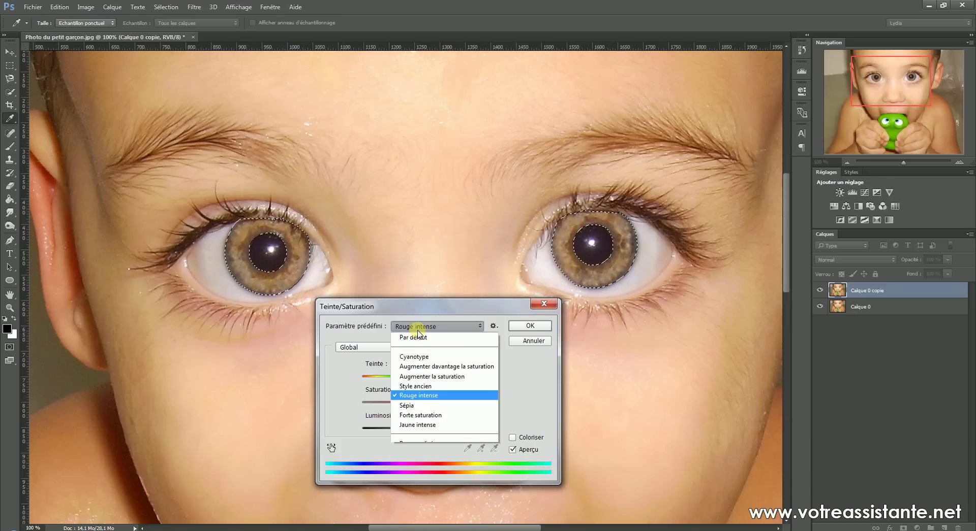
left_click(424, 415)
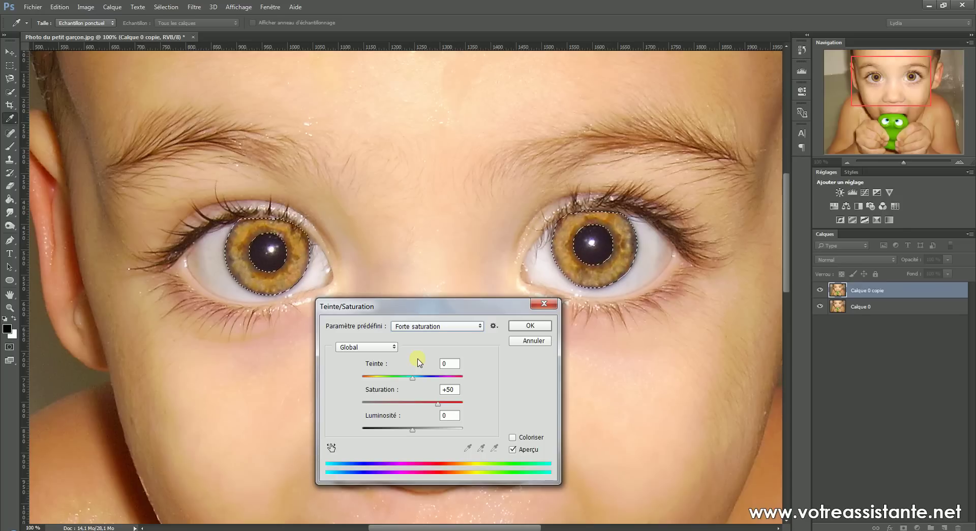
left_click(418, 328)
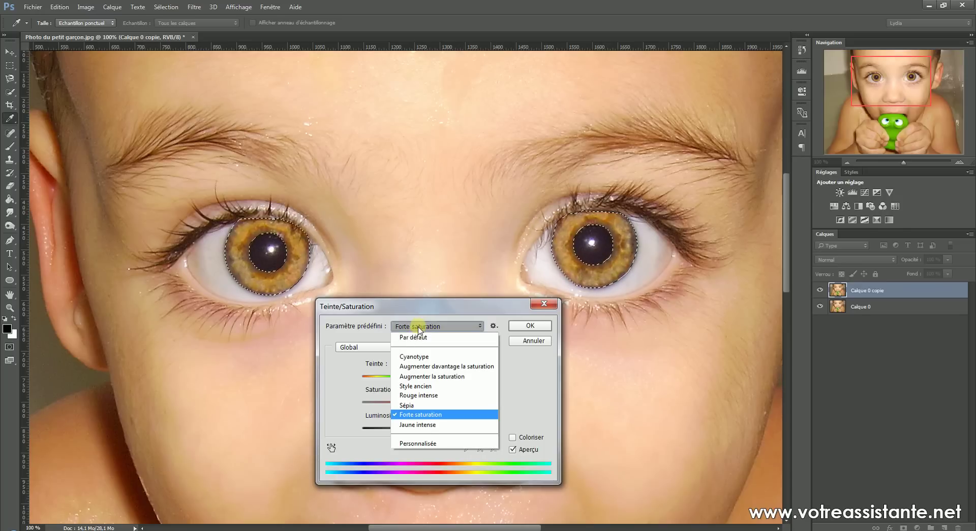
left_click(417, 358)
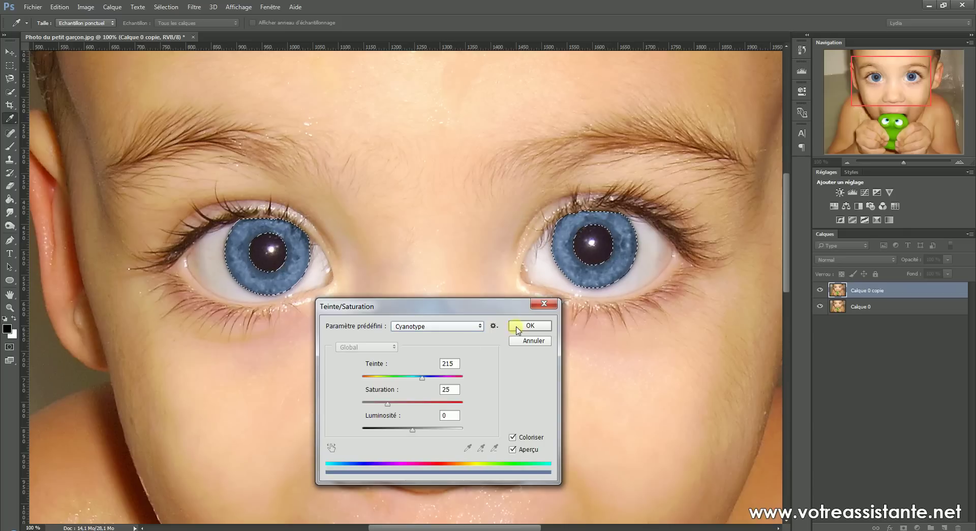
key("z")
left_click(518, 325)
left_click(304, 341, "alt")
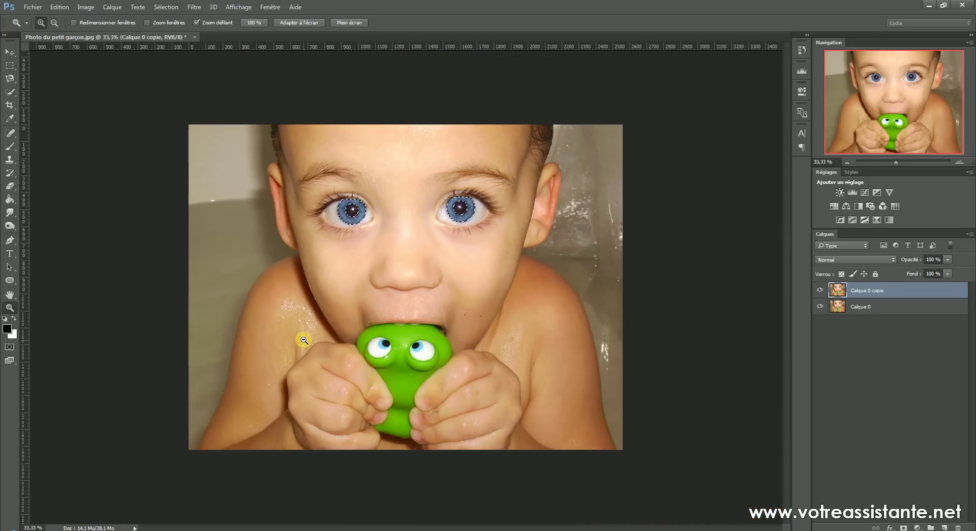
Deselect, toggle the copy layer off and on to compare, then restore the iris selection
key("ctrl+d")
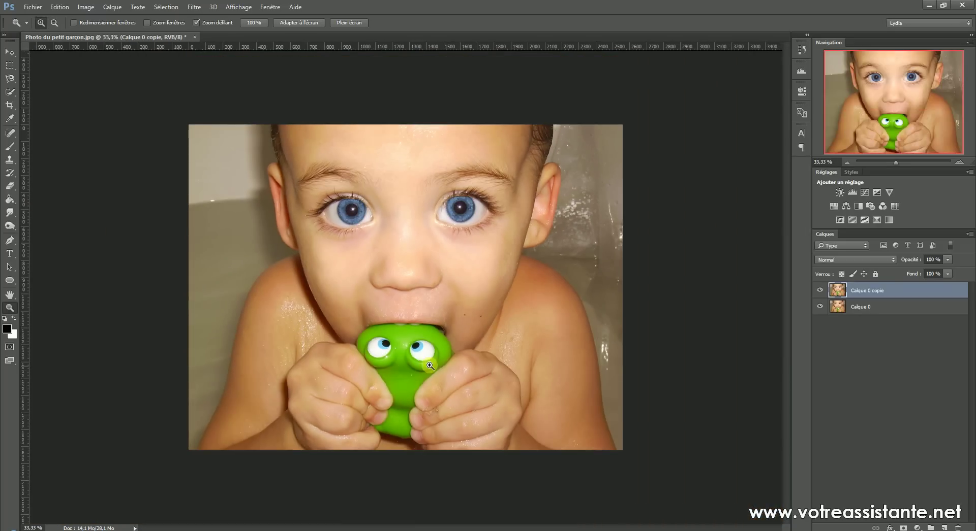
left_click(819, 290)
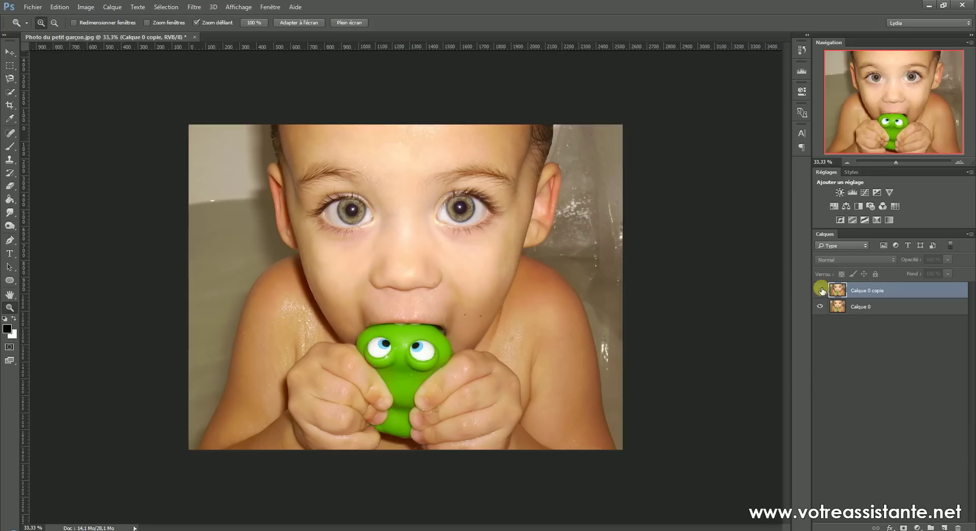
left_click(820, 290)
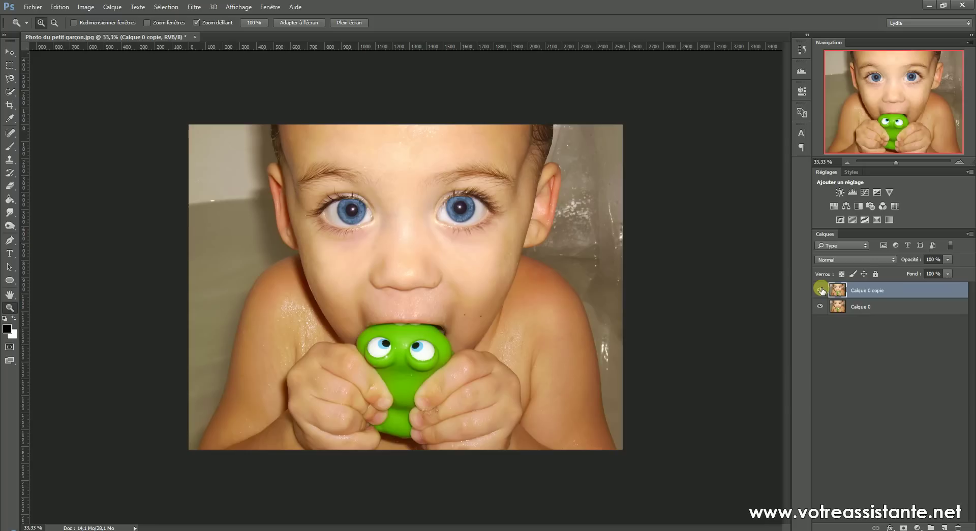
key("ctrl+shift+d")
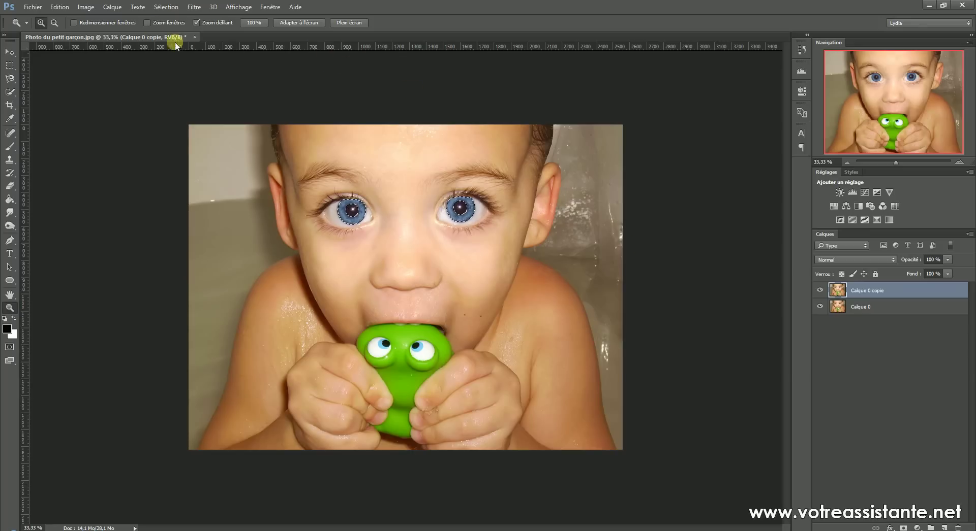
left_click(85, 7)
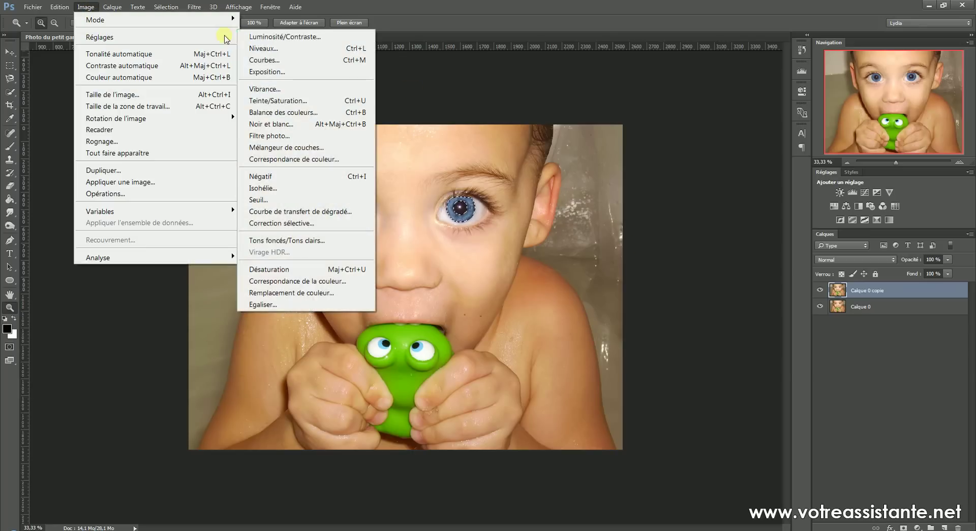
Lower the irises' saturation and set lightness to -7 in Teinte/Saturation
left_click(89, 6)
key("ctrl+u")
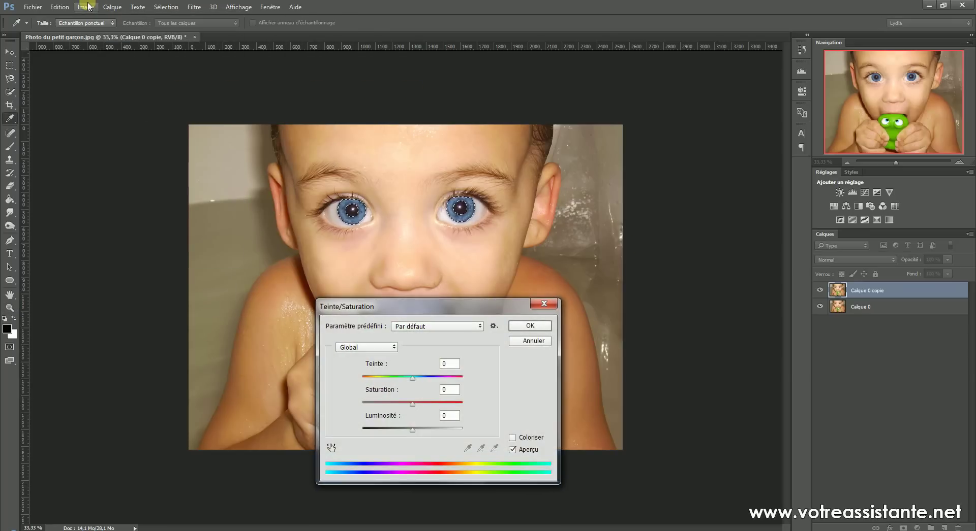
mouse_move(413, 378)
left_mouse_down()
mouse_move(442, 378)
mouse_move(370, 404)
mouse_move(413, 402)
mouse_move(418, 428)
mouse_move(402, 430)
mouse_move(418, 430)
mouse_move(409, 430)
mouse_move(404, 402)
left_mouse_up()
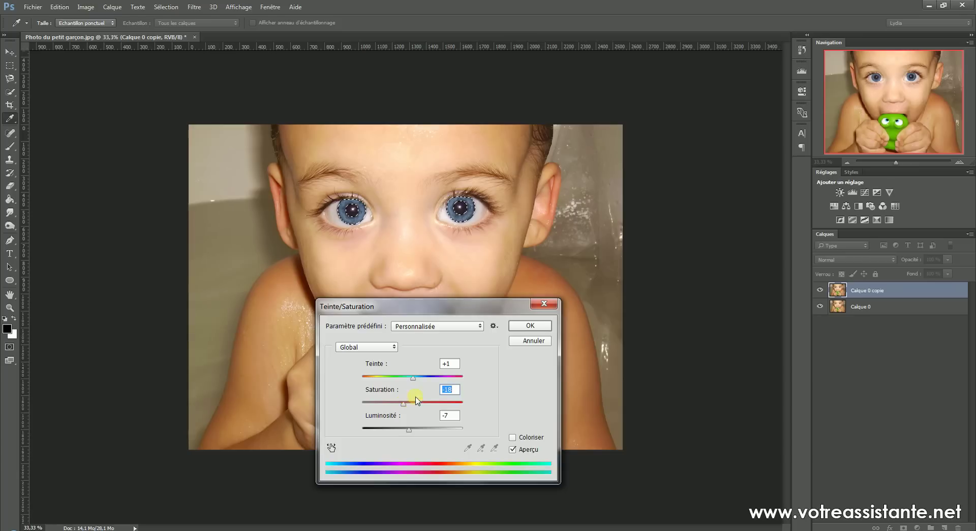
left_click(529, 326)
key("z")
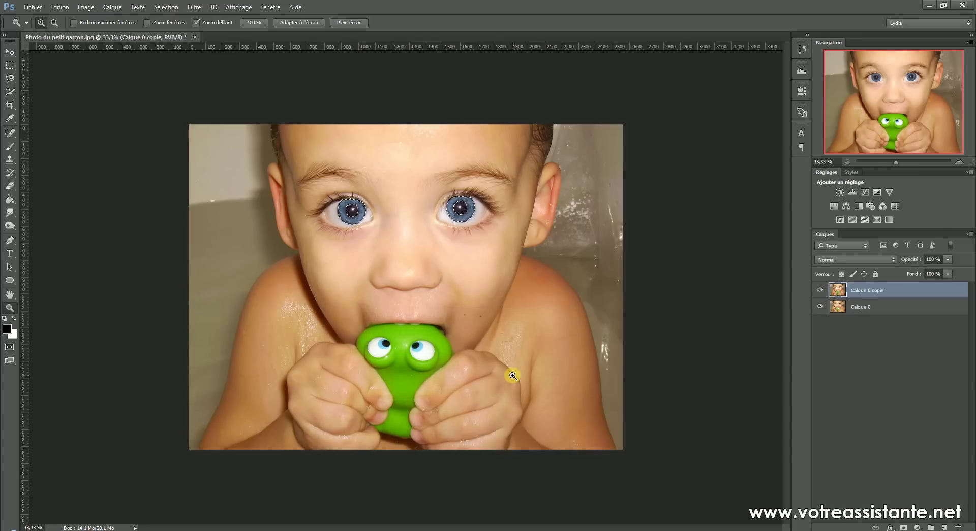
Toggle Calque 0 copie on and off to compare, deselect, then delete that layer
left_click(819, 292)
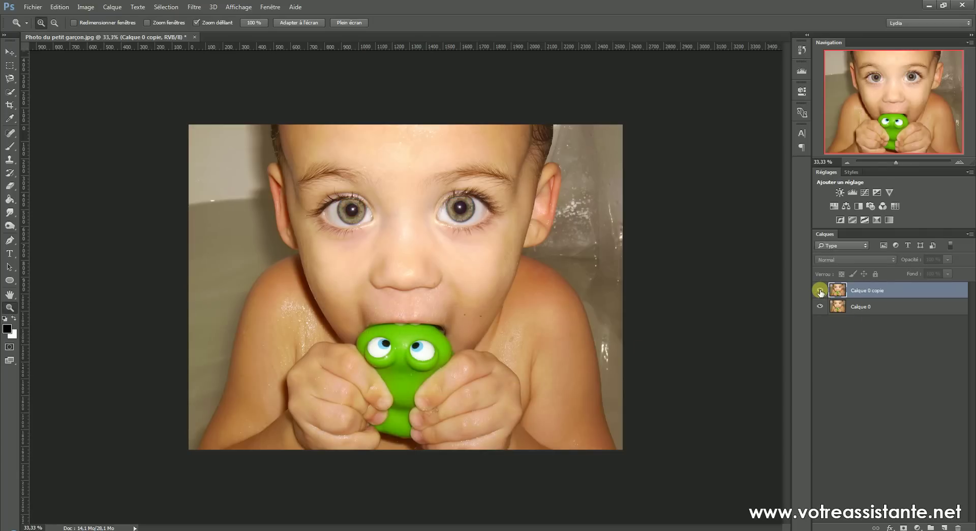
left_click(819, 292)
left_click(820, 291)
left_click(820, 292)
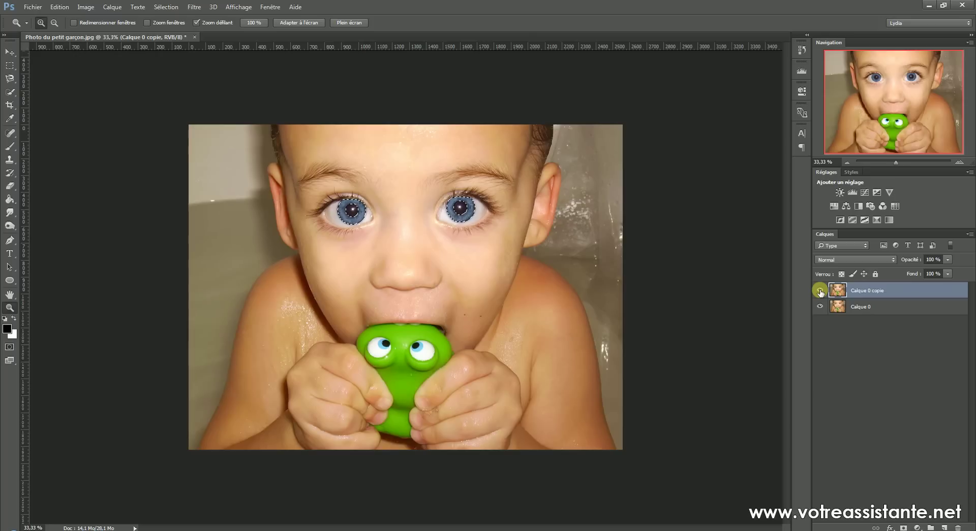
key("ctrl+d")
left_click(889, 306)
key("Delete")
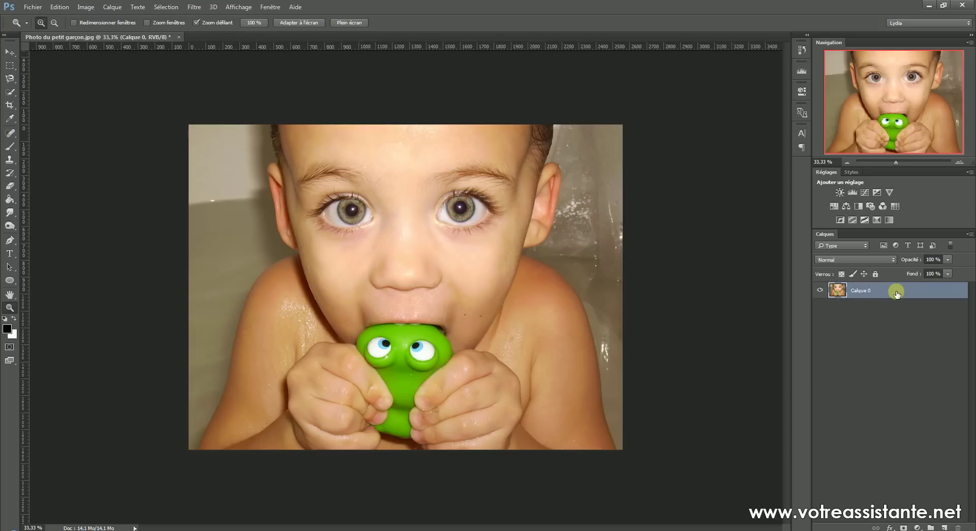
Zoom in and trace both irises on Calque 0 with the Magnetic Lasso
left_click(359, 206)
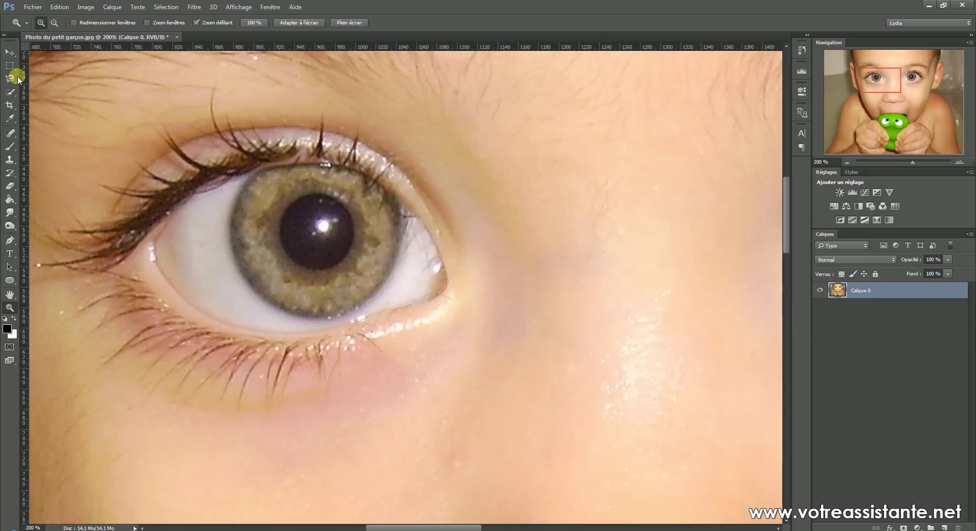
left_click(17, 78)
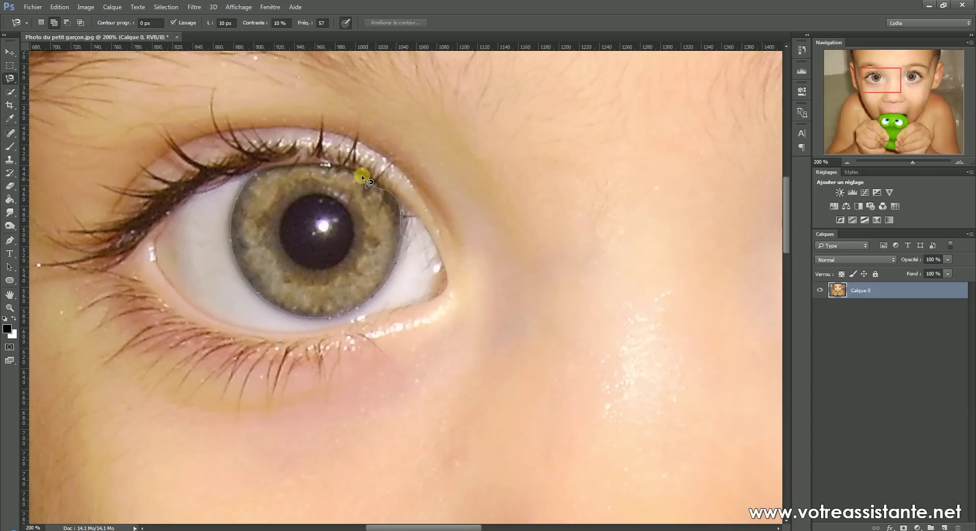
left_click(258, 176)
left_click_drag(429, 218, 375, 276)
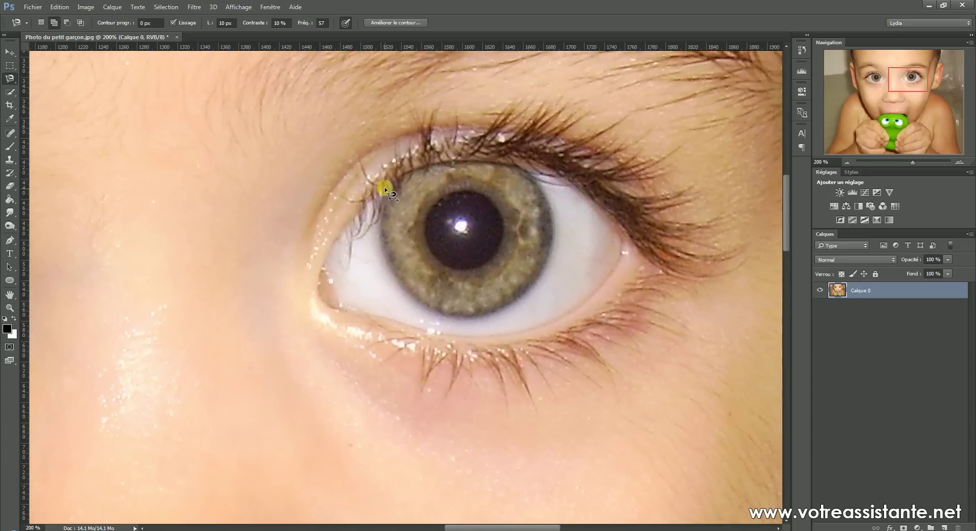
mouse_move(385, 188)
left_mouse_down()
mouse_move(380, 244)
mouse_move(405, 286)
left_mouse_up()
mouse_move(542, 196)
left_mouse_down()
mouse_move(528, 174)
mouse_move(479, 159)
mouse_move(414, 172)
left_mouse_up()
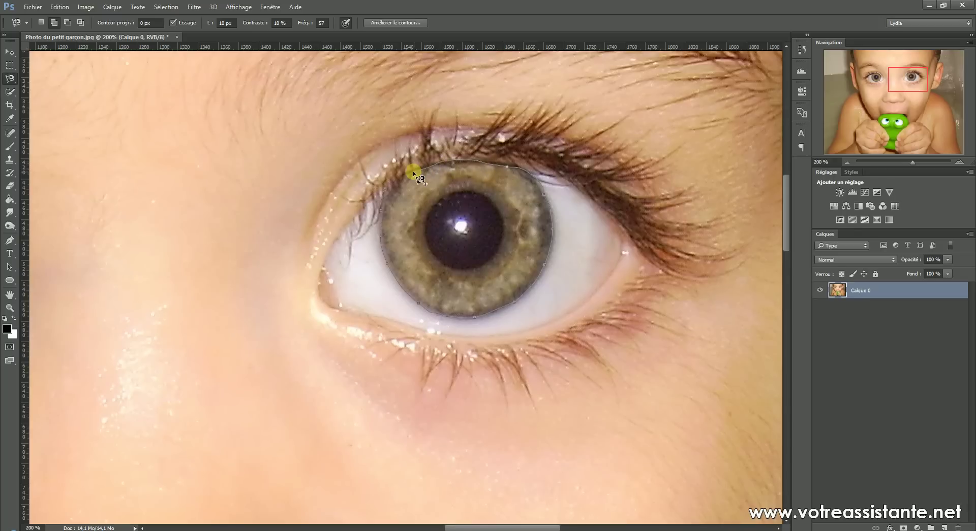
left_click(384, 190)
Subtract the pupil from the iris selection with Quick Selection, then zoom out to the whole face
left_click(10, 92)
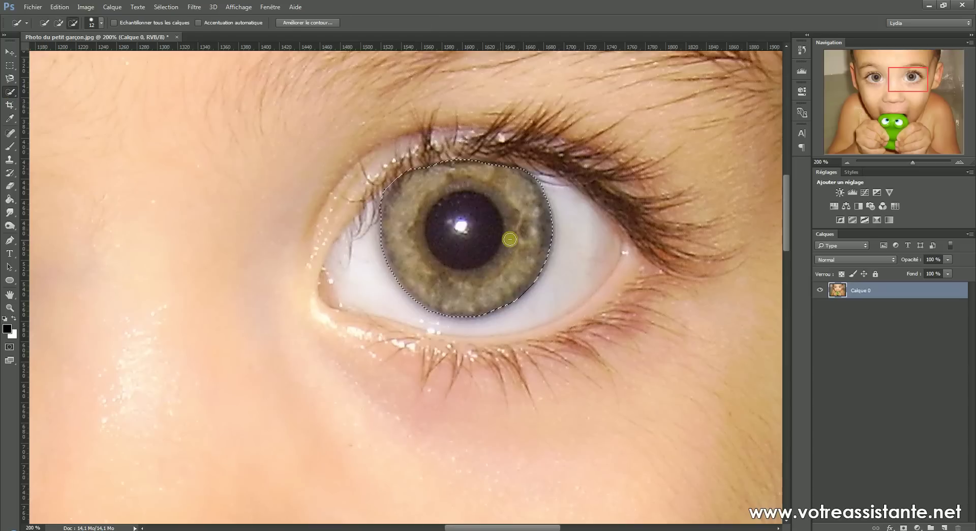
left_click(453, 223, "alt")
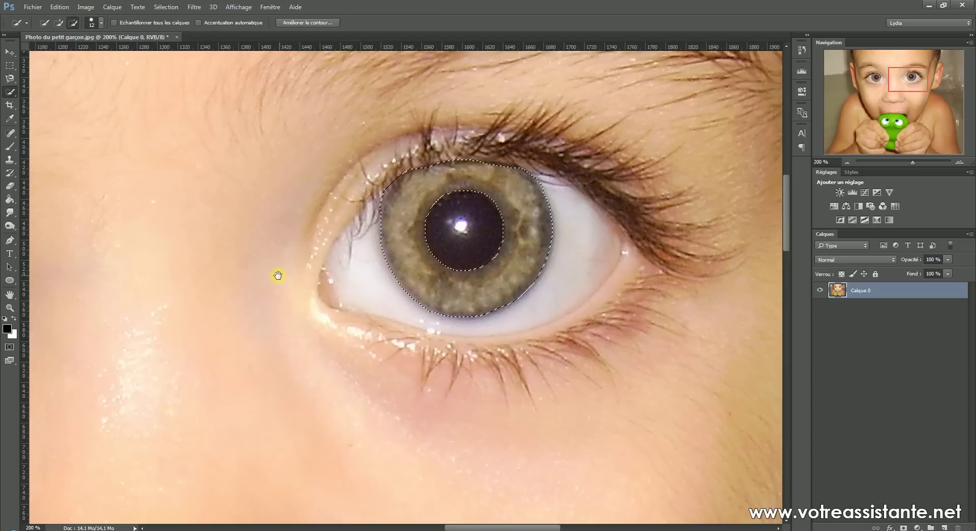
mouse_move(277, 276)
left_mouse_down()
mouse_move(538, 269)
mouse_move(624, 279)
left_mouse_up()
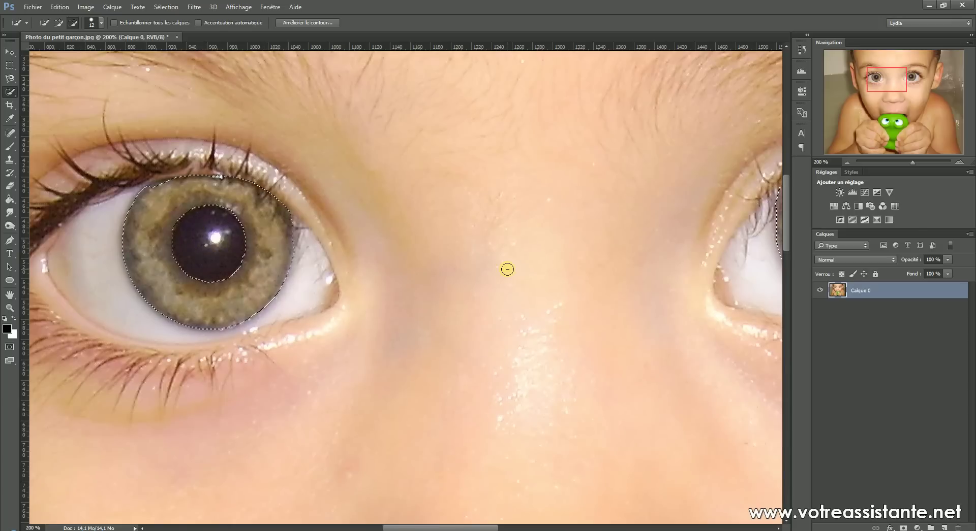
left_click(10, 307)
left_click(445, 247, "alt")
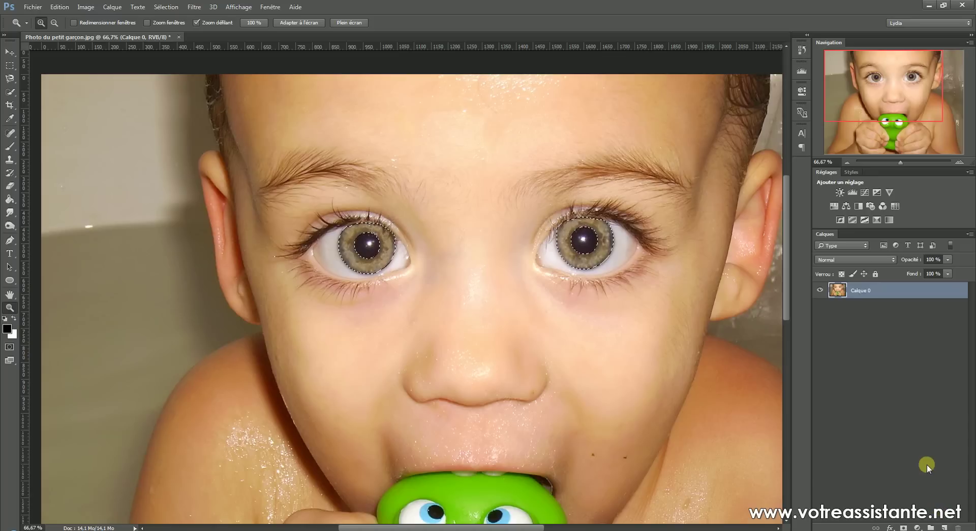
On a new layer Calque 1, fill both selected irises with green #1e9d14 using the Paint Bucket
left_click(944, 529)
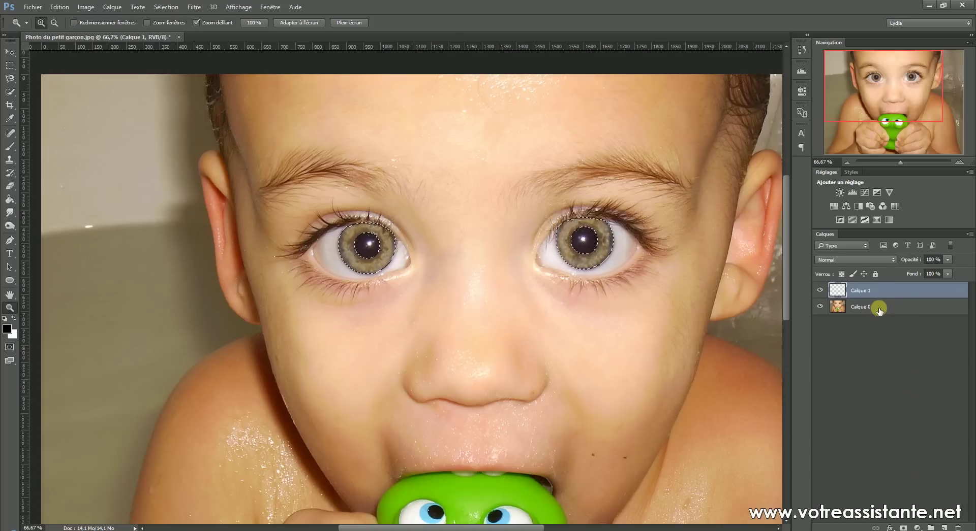
left_click(7, 329)
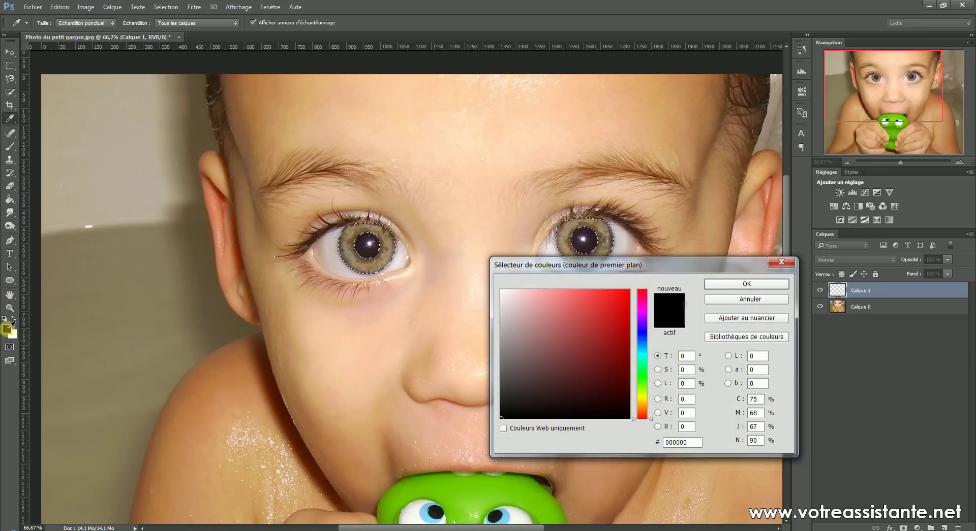
left_click(642, 378)
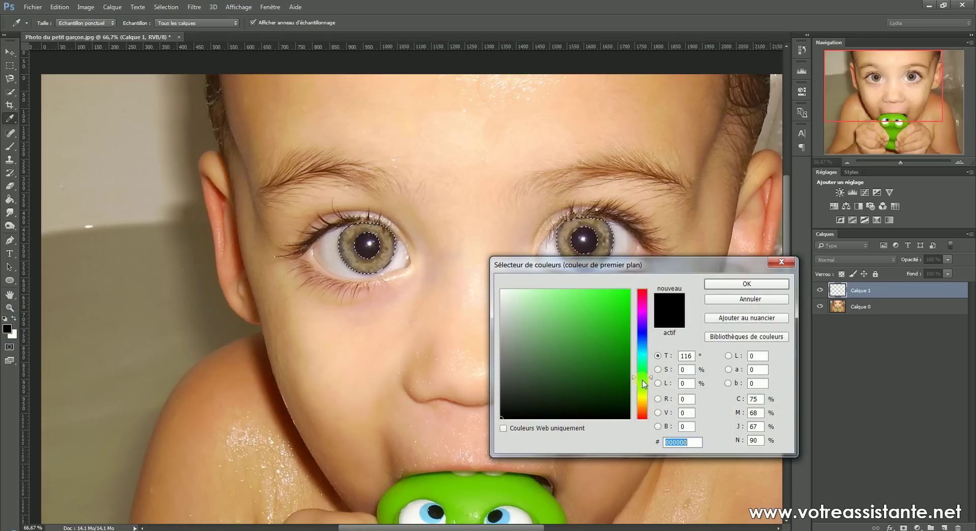
left_click(613, 339)
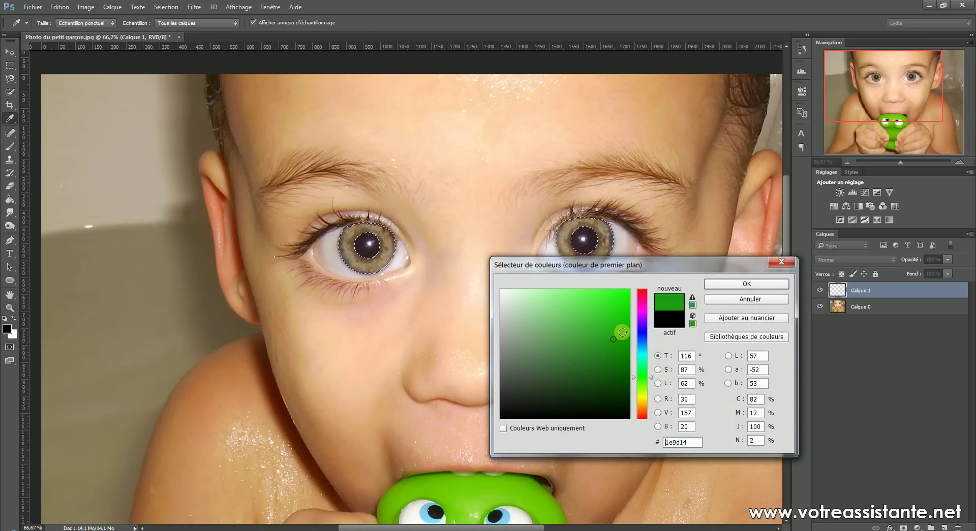
left_click(739, 285)
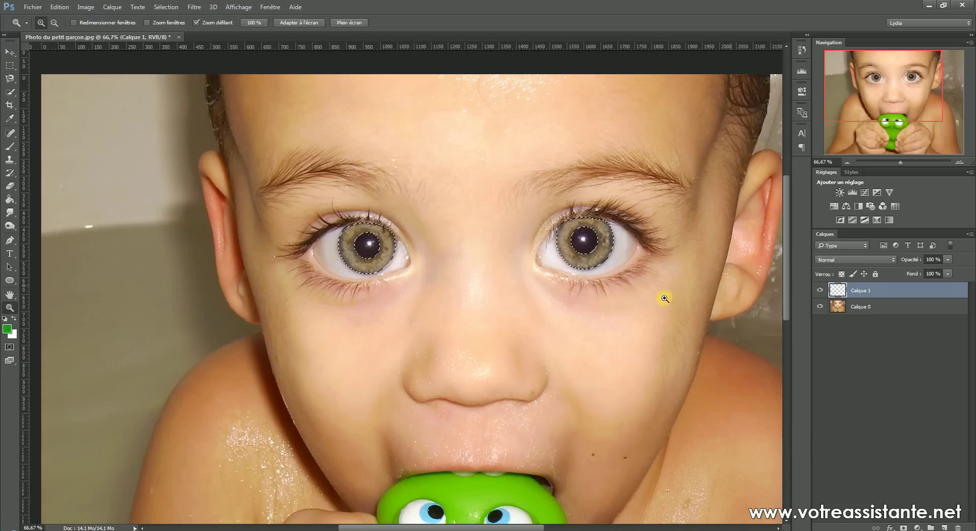
left_click(9, 199)
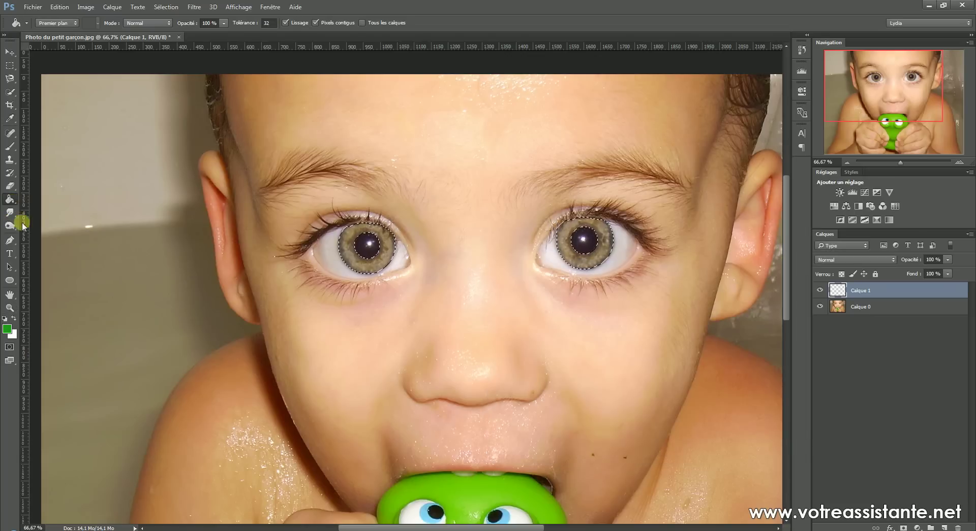
left_click(373, 265)
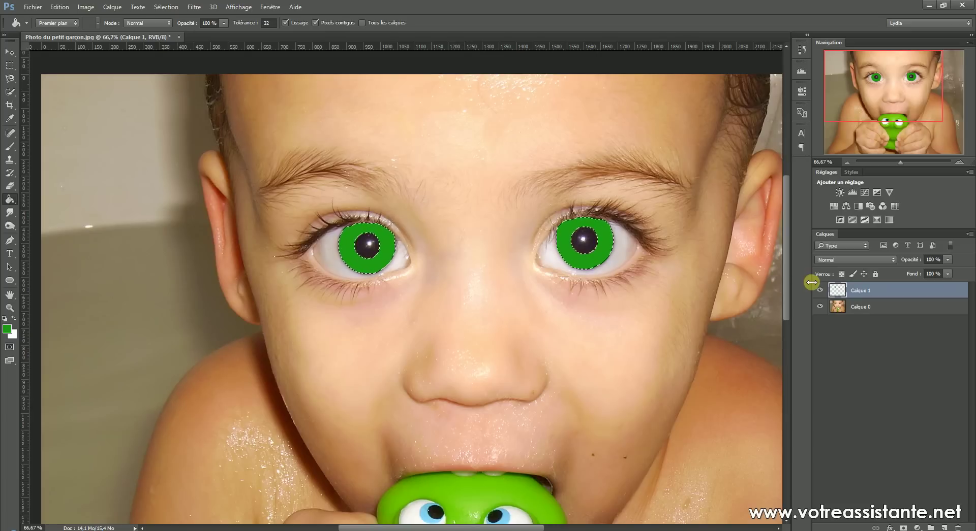
Set Calque 1 to Couleur blend mode at 23% opacity
left_click(862, 260)
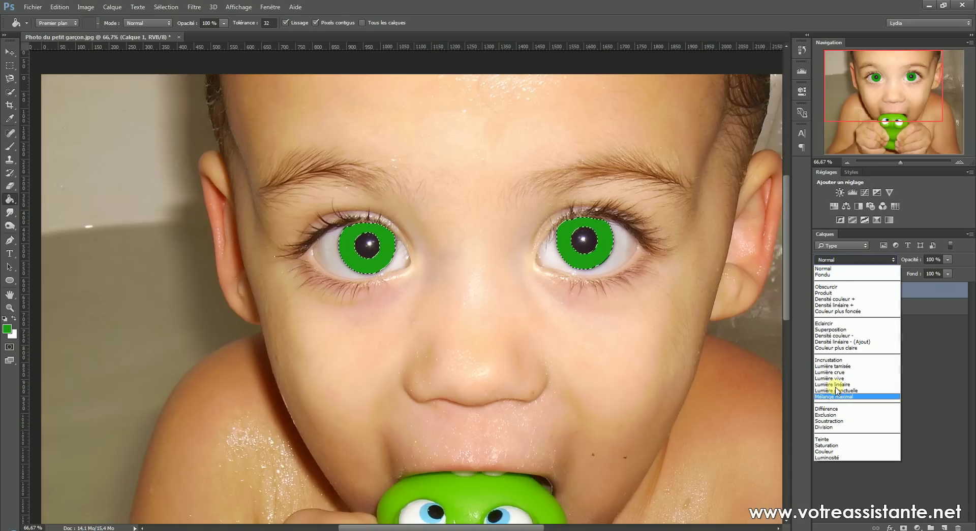
left_click(820, 456)
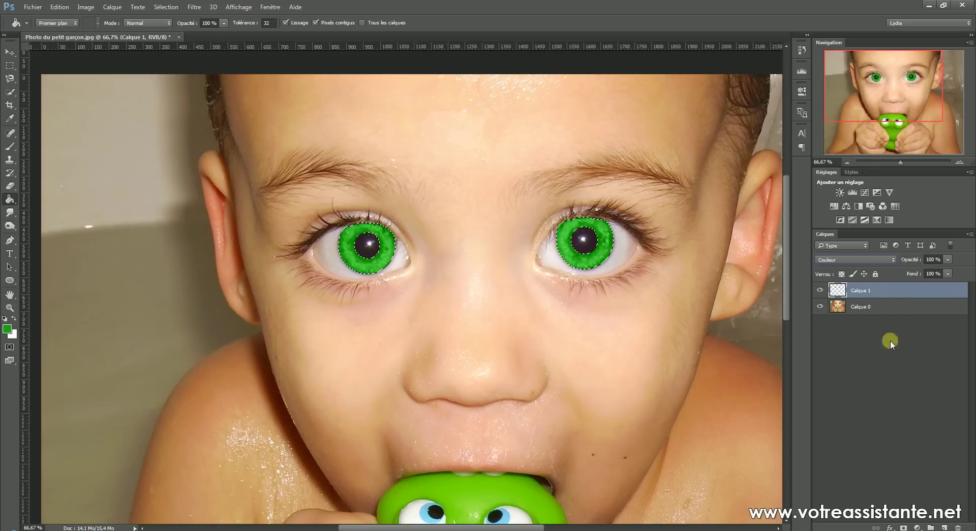
left_click(948, 260)
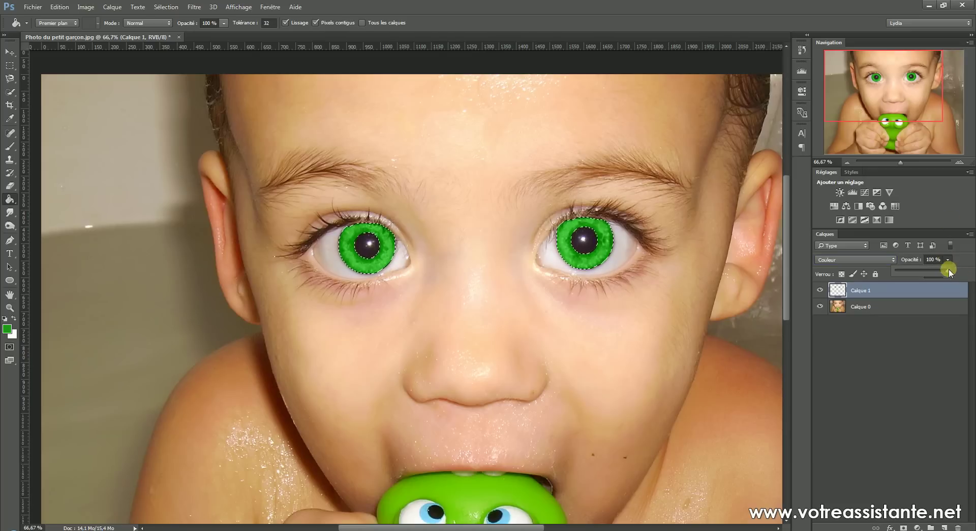
left_click_drag(947, 271, 907, 275)
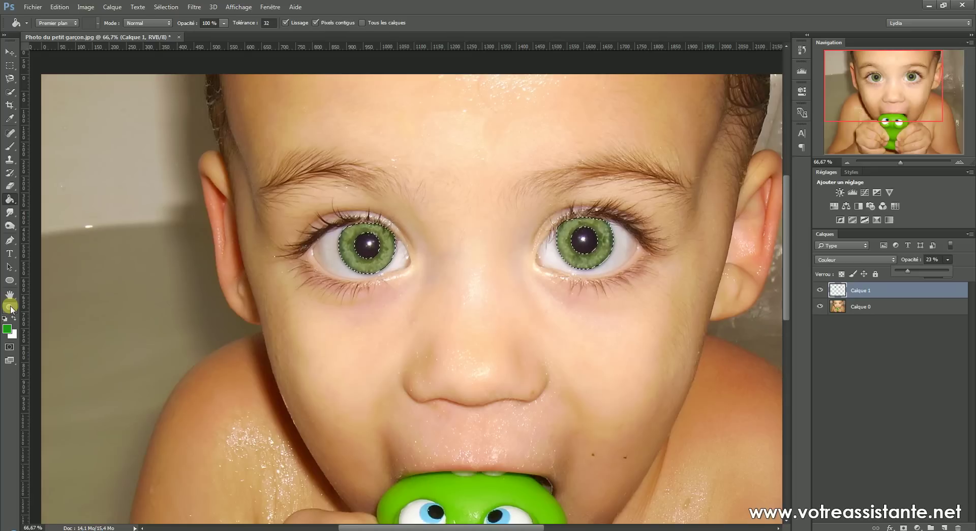
Deselect the irises with Ctrl+D and zoom out to the whole photo
key("ctrl+d")
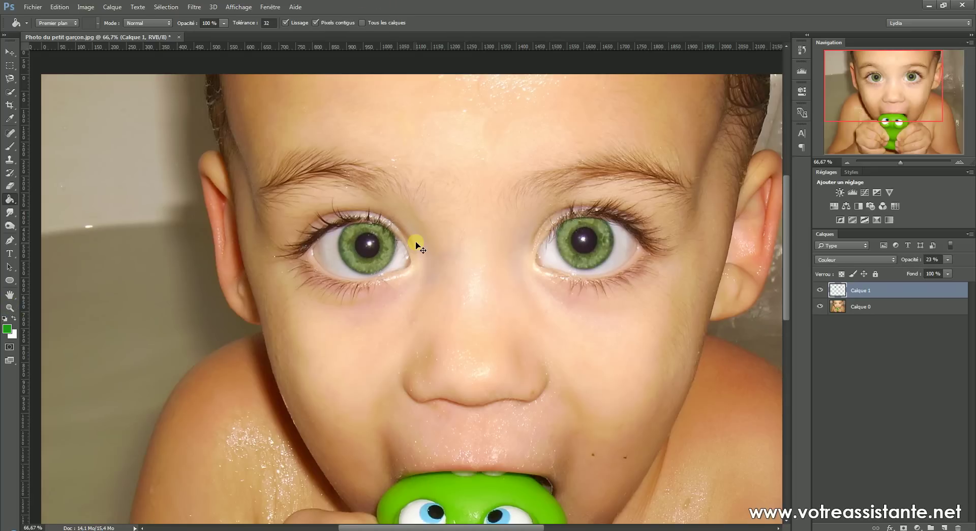
left_click(10, 308)
left_click(225, 282, "alt")
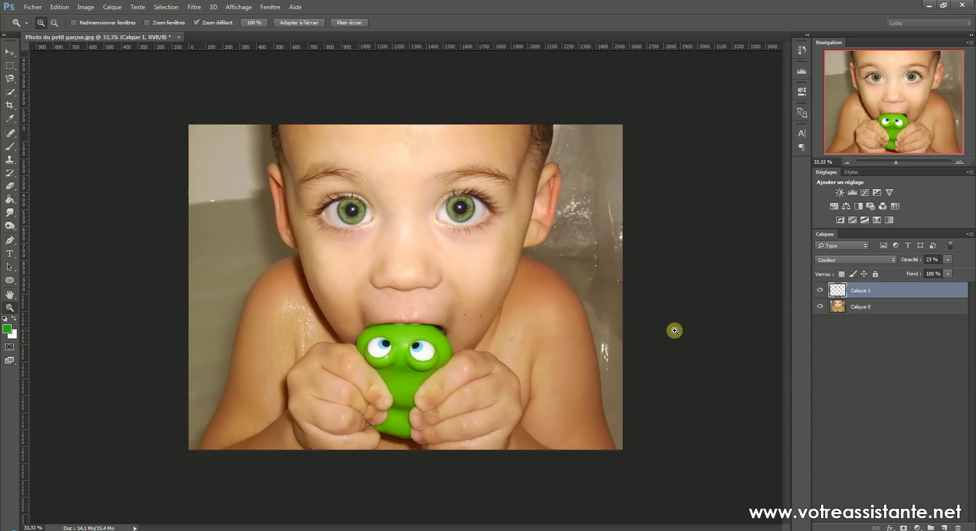
Enable an Incrustation couleur effect in Calque 1's layer style
double_click(913, 290)
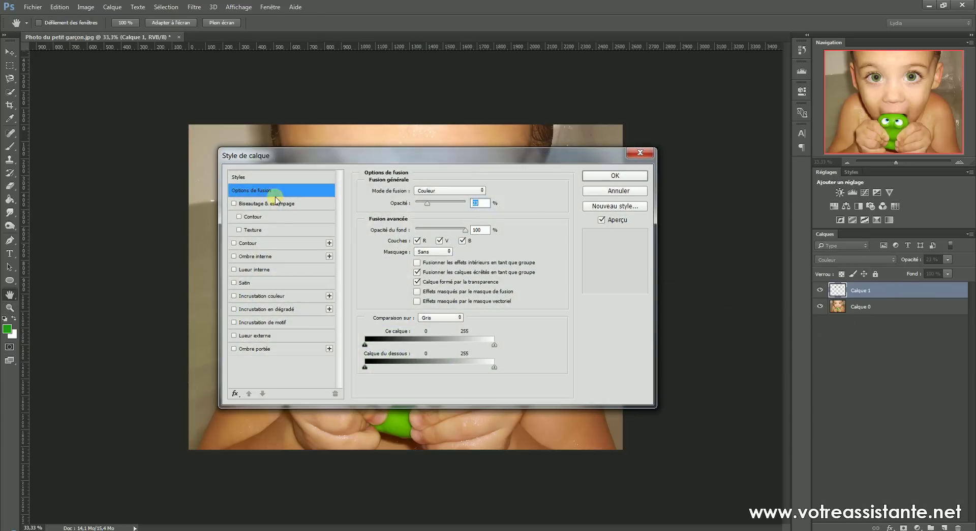
left_click(259, 298)
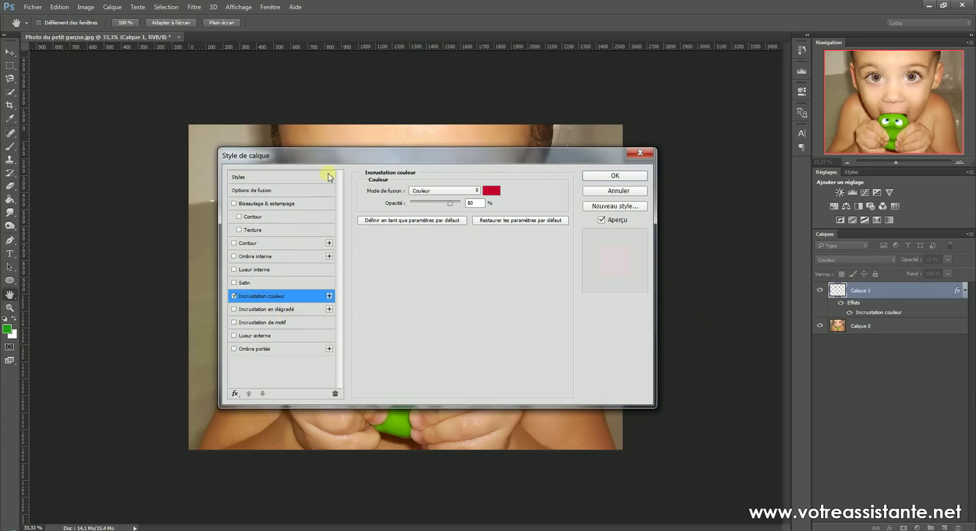
left_click_drag(334, 159, 589, 263)
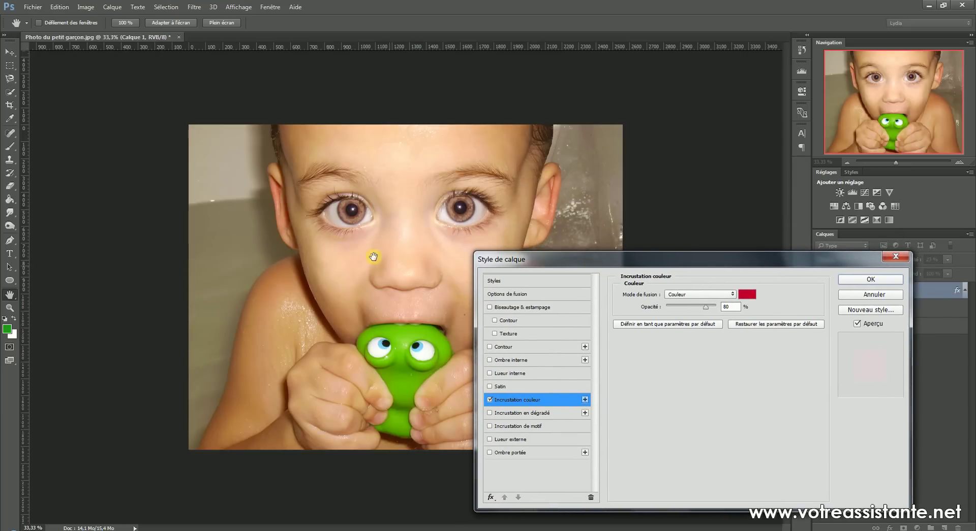
left_click(489, 399)
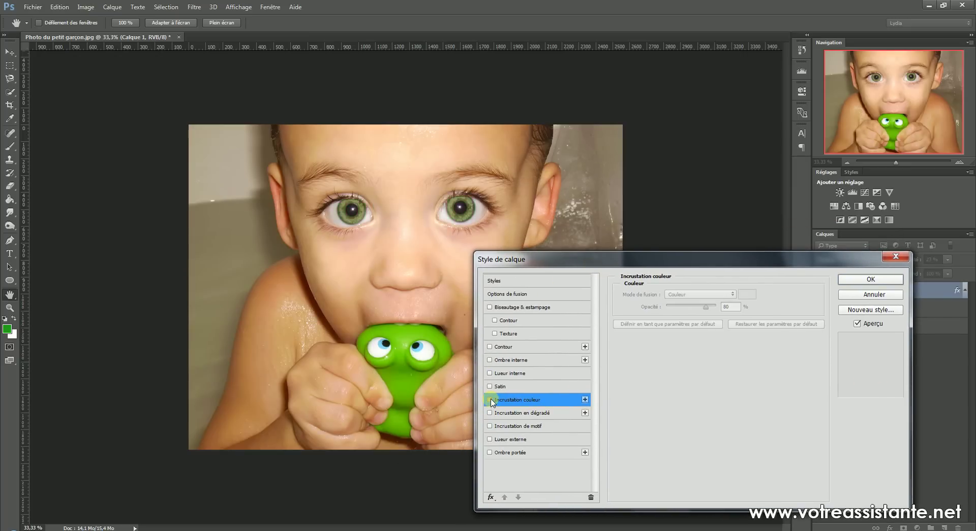
left_click(490, 400)
Try a bright blue overlay colour and adjust the overlay Opacité
left_click(747, 295)
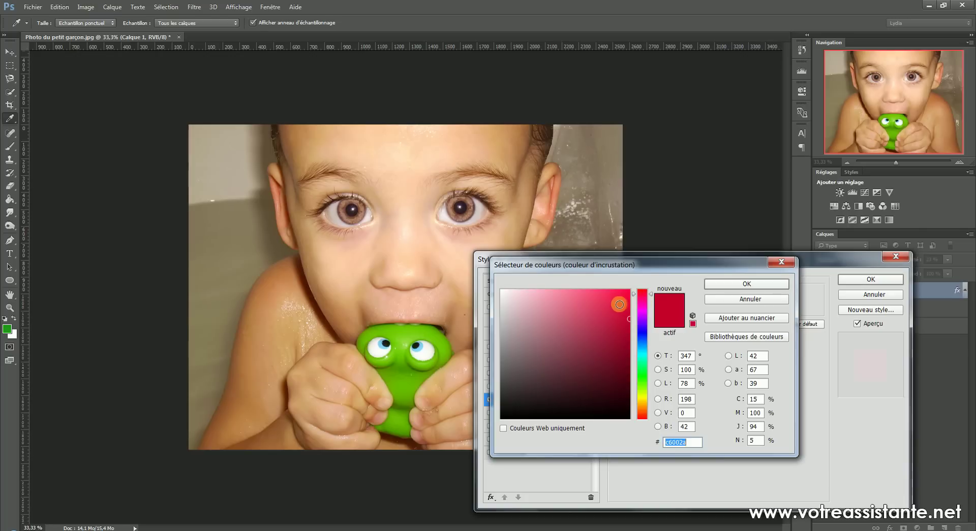
left_click(641, 329)
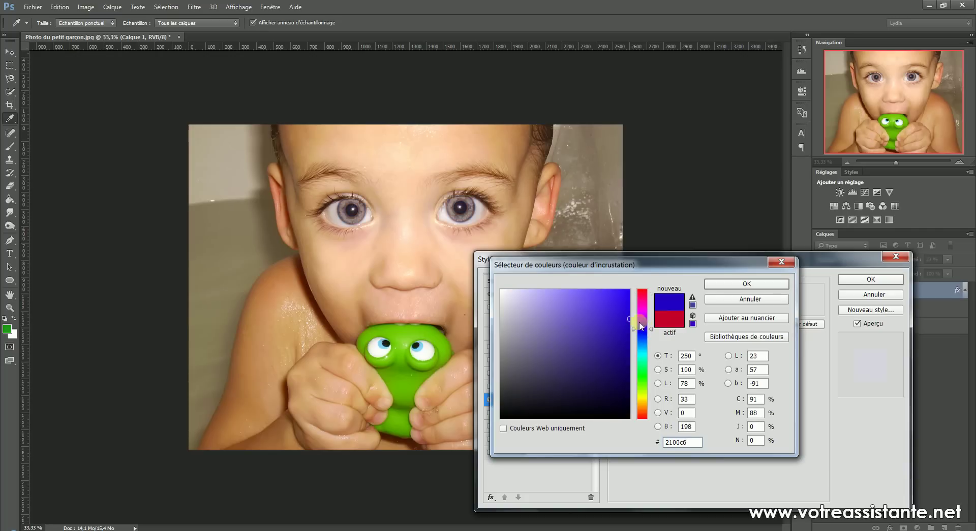
left_click(626, 292)
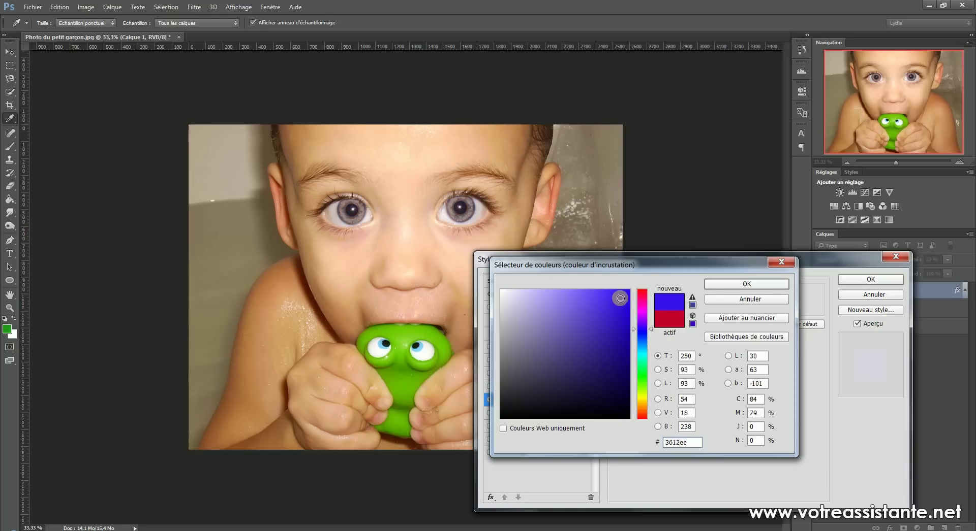
left_click(728, 286)
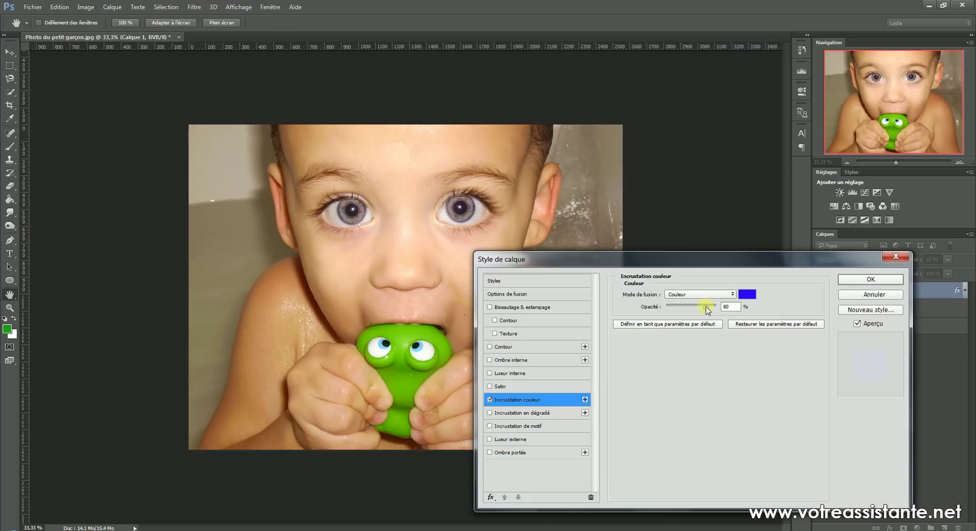
mouse_move(711, 308)
left_mouse_down()
mouse_move(659, 314)
mouse_move(708, 313)
left_mouse_up()
left_click_drag(709, 313, 713, 313)
Change the overlay colour to orange fc8108, lower its opacity slightly, and apply the style
left_click(746, 294)
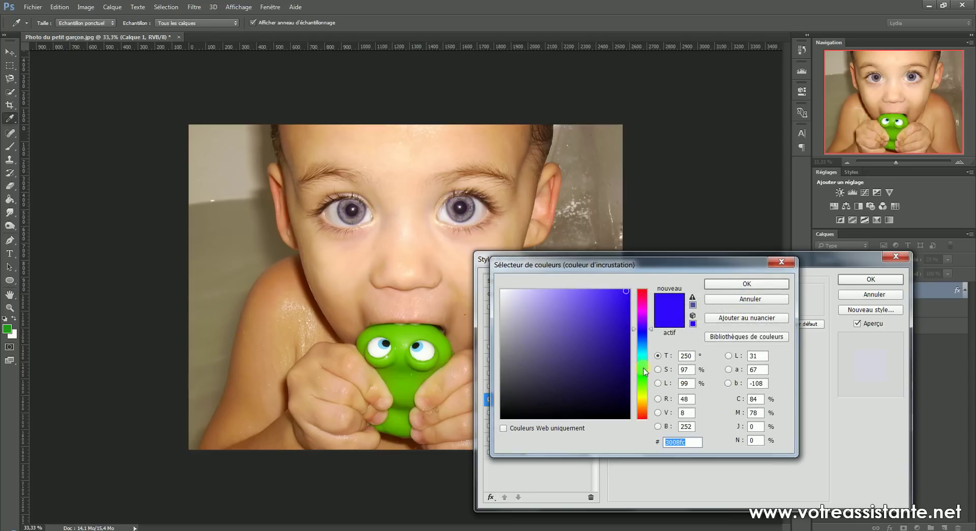
left_click(643, 409)
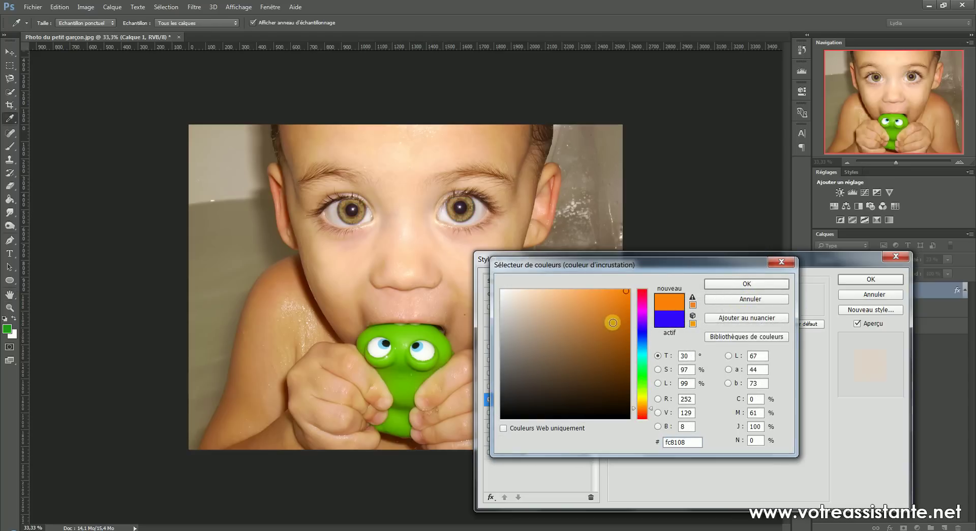
left_click(726, 284)
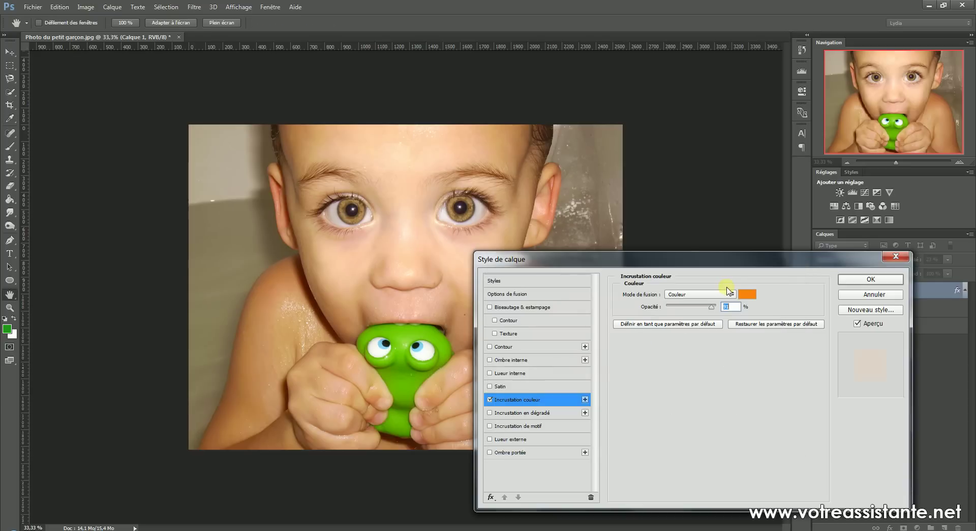
left_click_drag(711, 306, 708, 312)
left_click(867, 280)
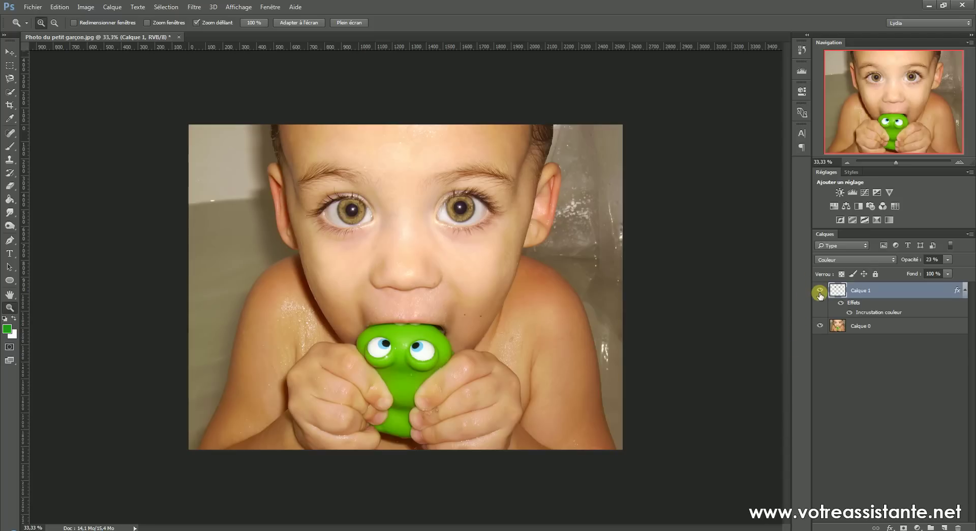
Compare with Calque 1 hidden and shown, then delete Calque 1
left_click(819, 292)
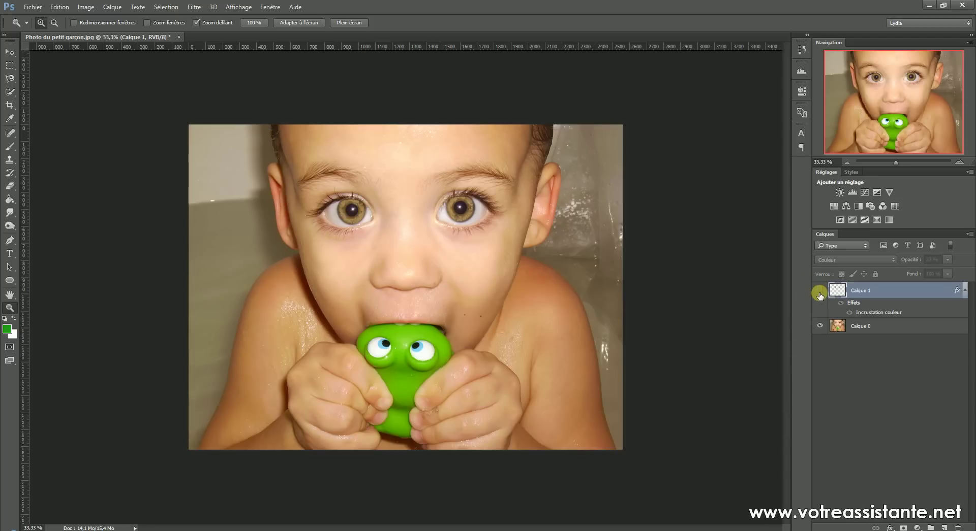
left_click(819, 292)
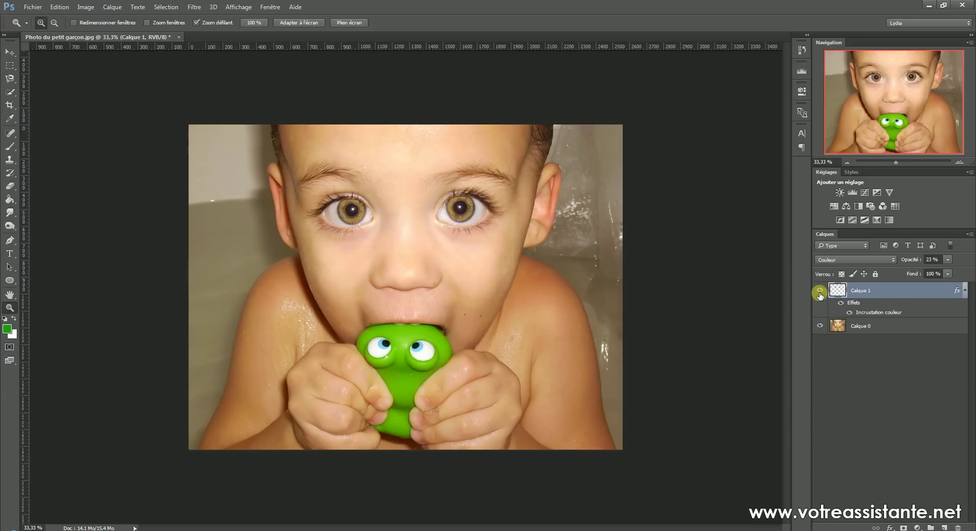
left_click(896, 297)
key("Delete")
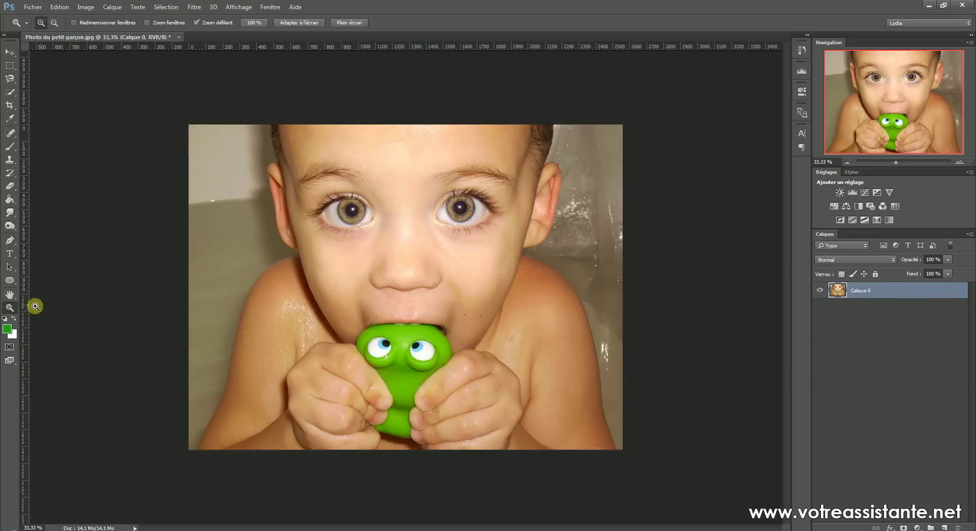
Zoom in on the eyes and trace both irises with the Magnetic Lasso
left_click(315, 219)
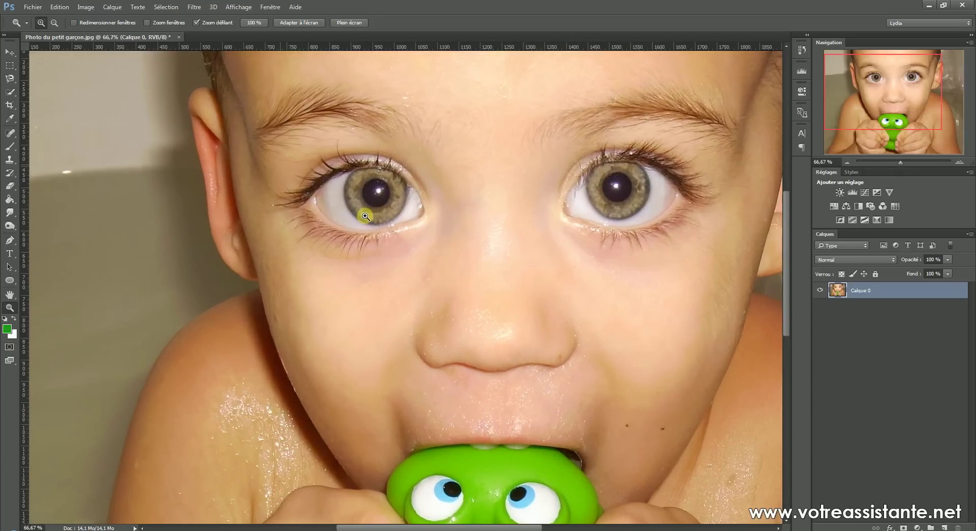
left_click(365, 216)
left_click(10, 78)
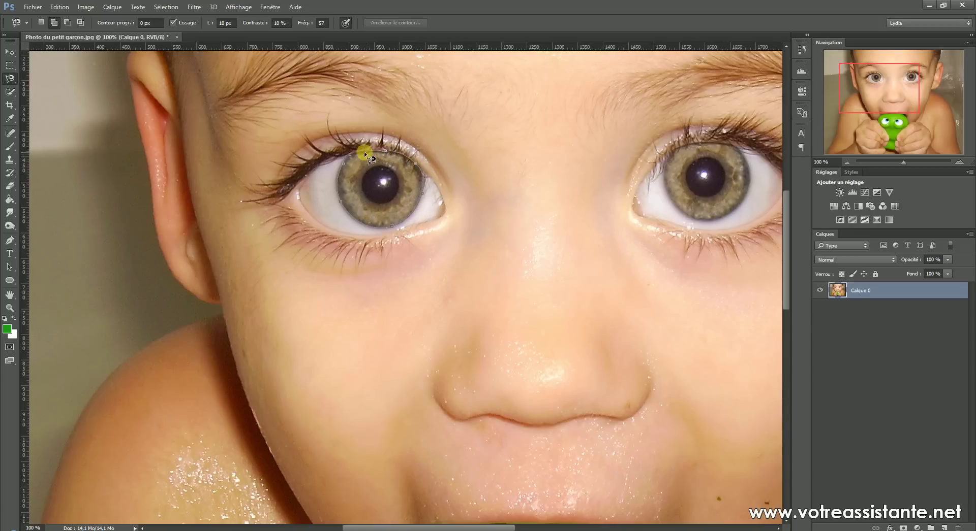
left_click(350, 154)
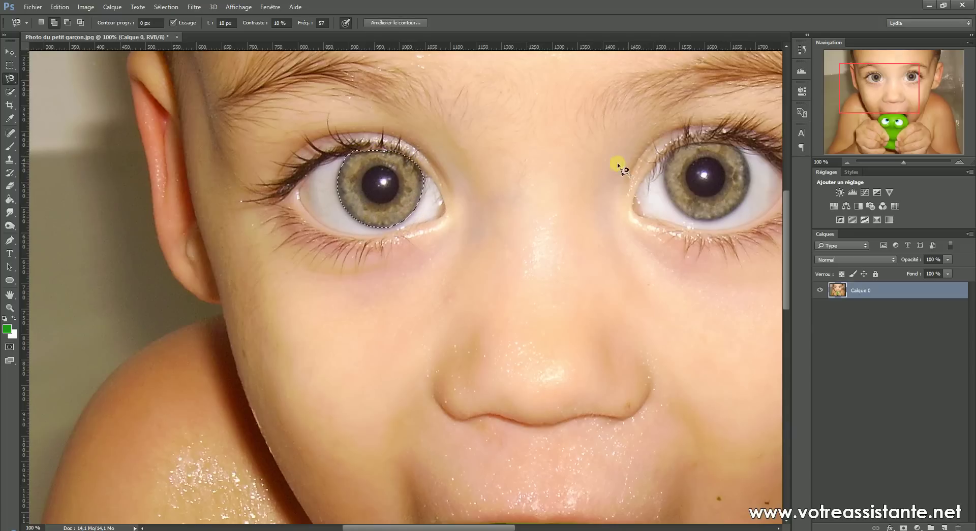
left_click(666, 153)
left_click(670, 154)
Tint the selected irises blue with the Cyanotype Hue/Saturation preset
left_click(10, 52)
key("ctrl+u")
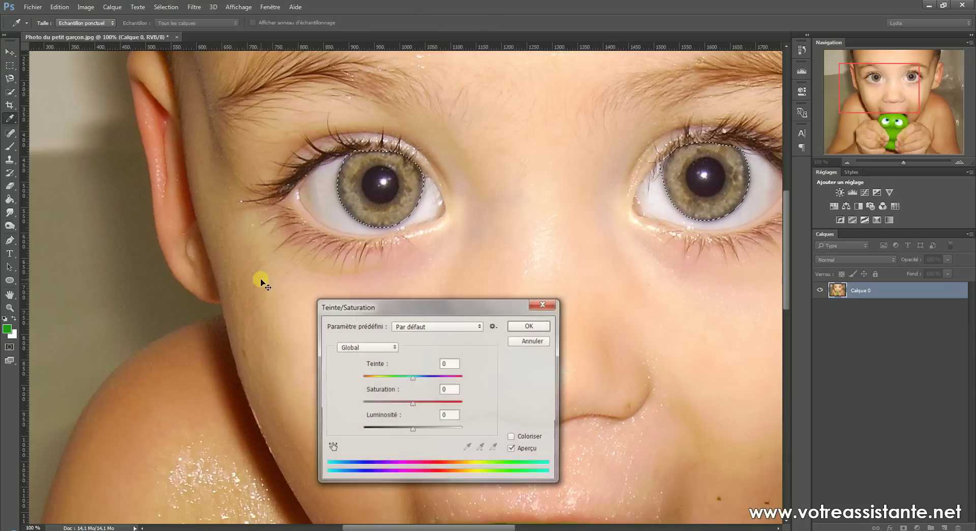
left_click(419, 327)
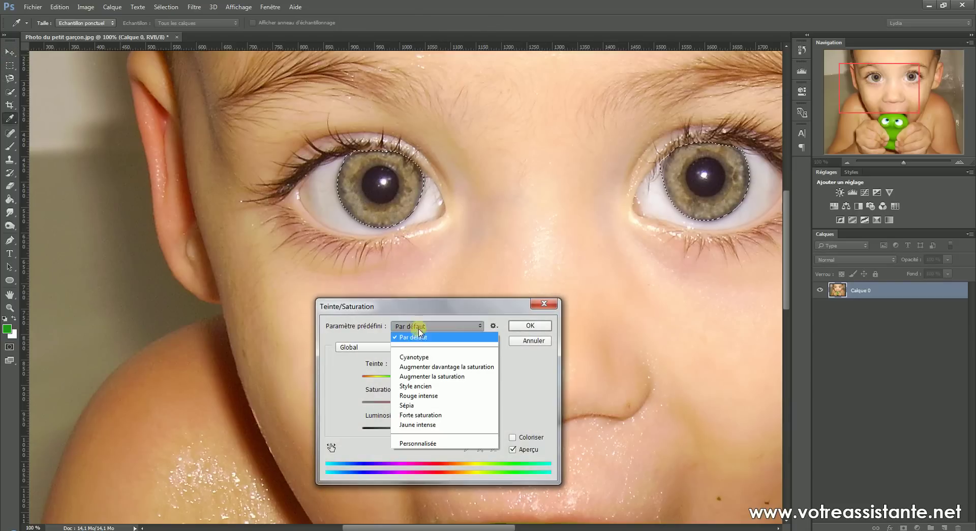
left_click(413, 357)
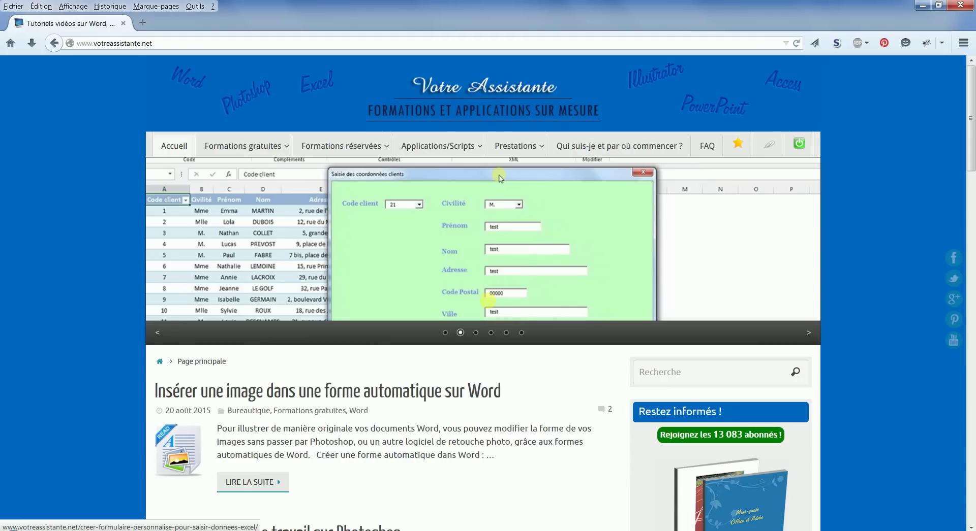
scroll(488, 304, "down", 5)
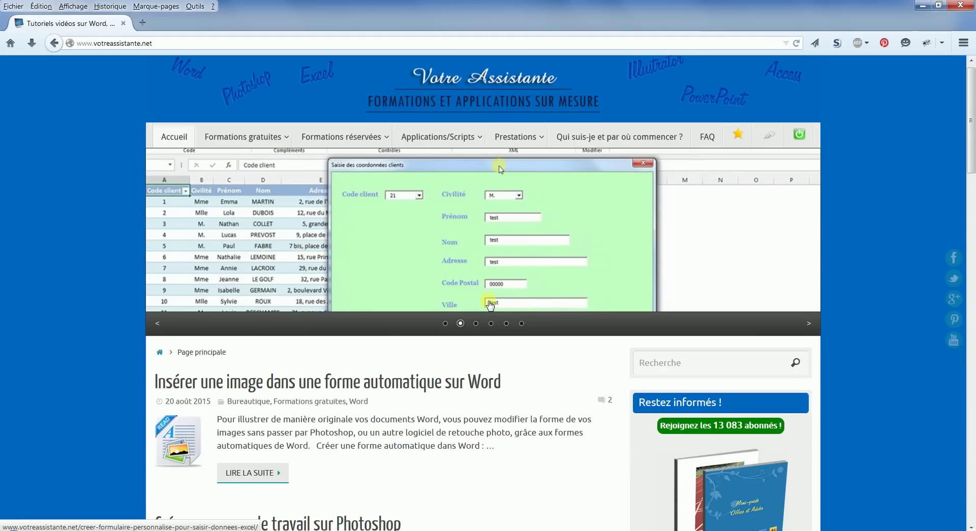
scroll(488, 304, "down", 4)
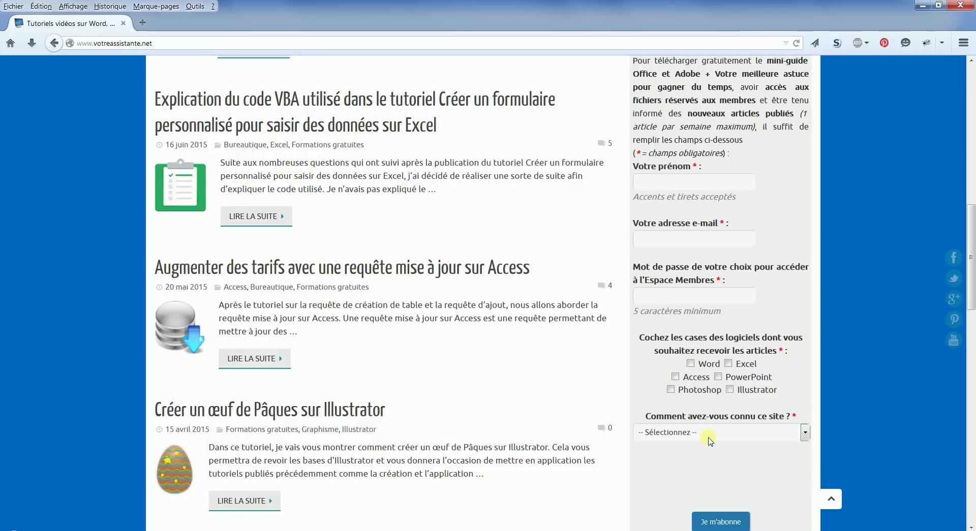
left_click(708, 438)
left_click(709, 439)
scroll(758, 443, "up", 6)
scroll(767, 432, "up", 3)
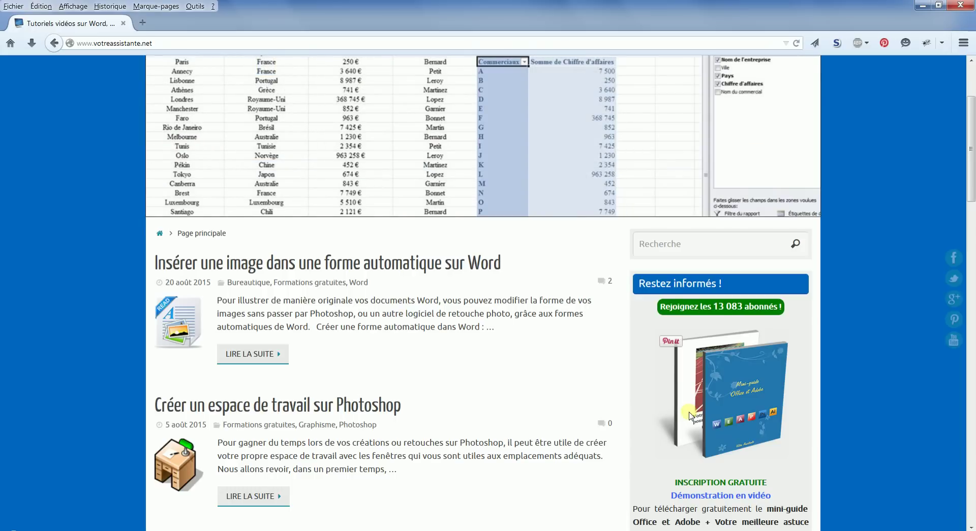
scroll(690, 416, "up", 3)
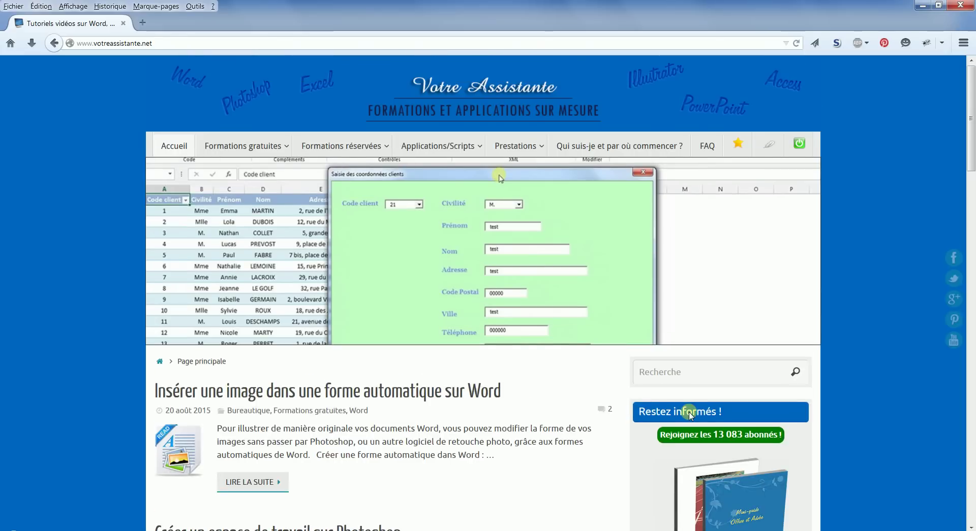